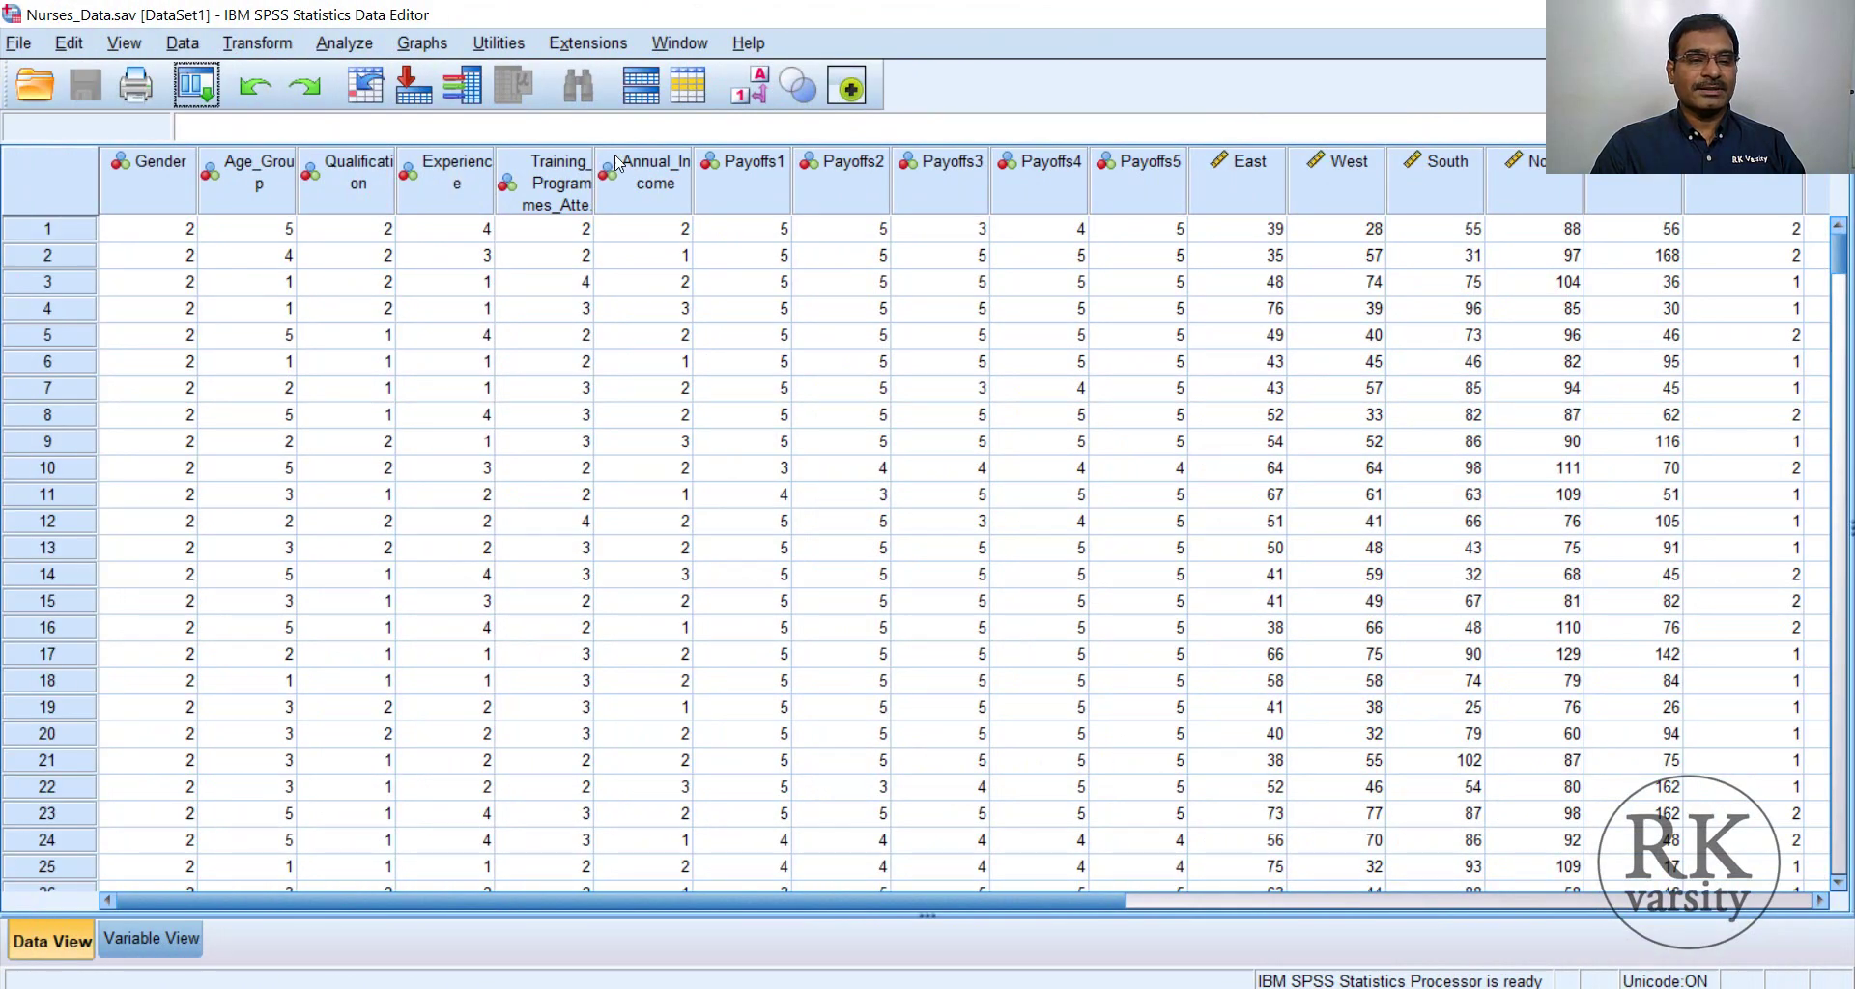
- Open Chart Builder from the Graphs menu and pick the Simple Bar chart type
left_click(425, 44)
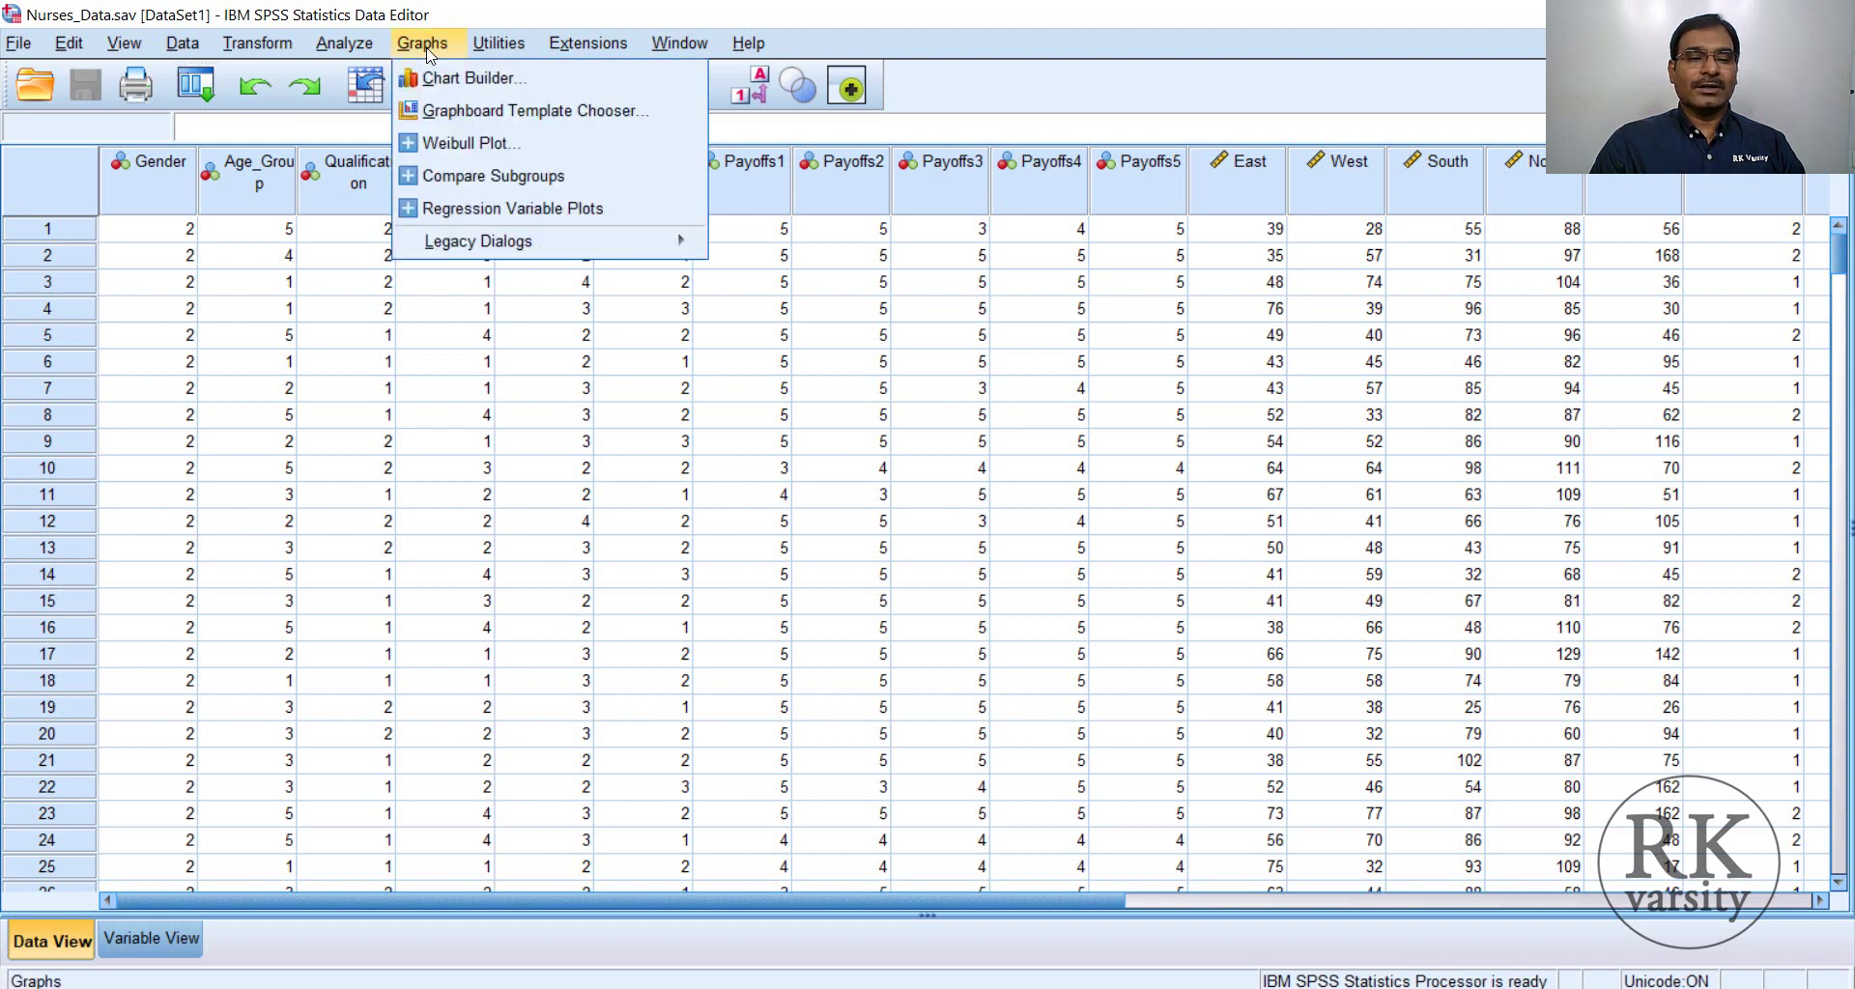
left_click(461, 85)
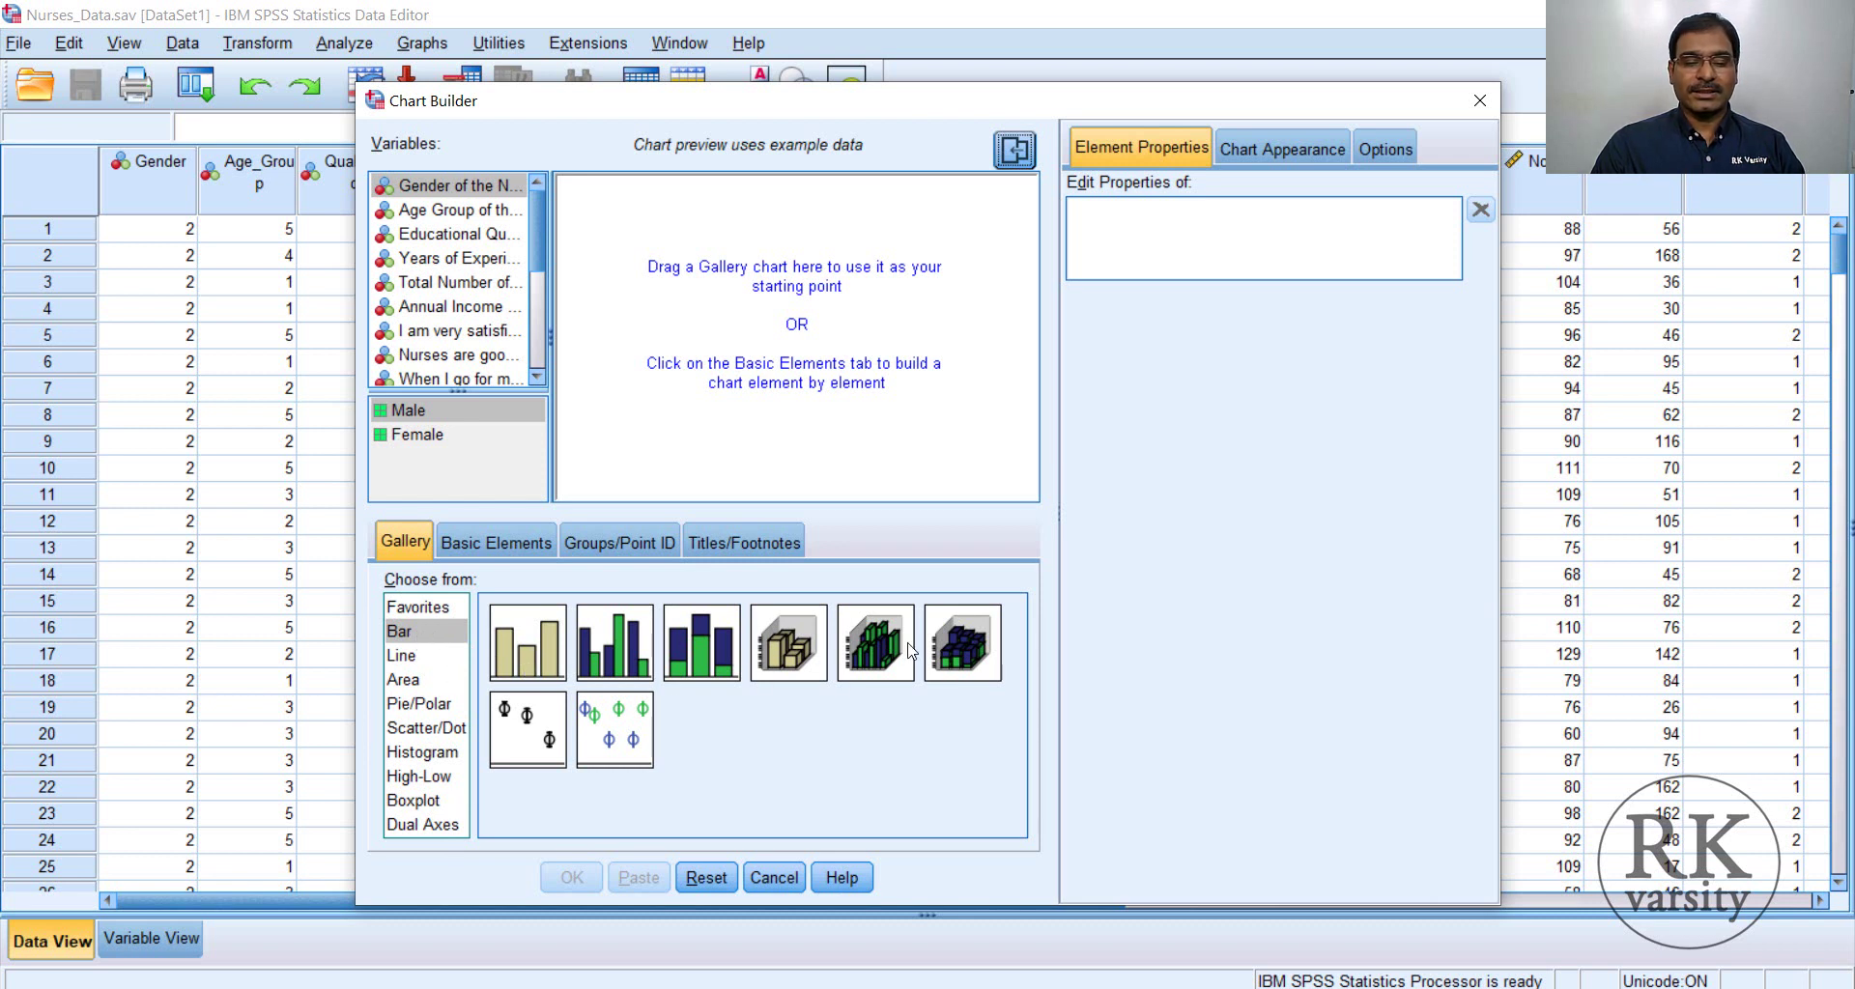
left_click(527, 663)
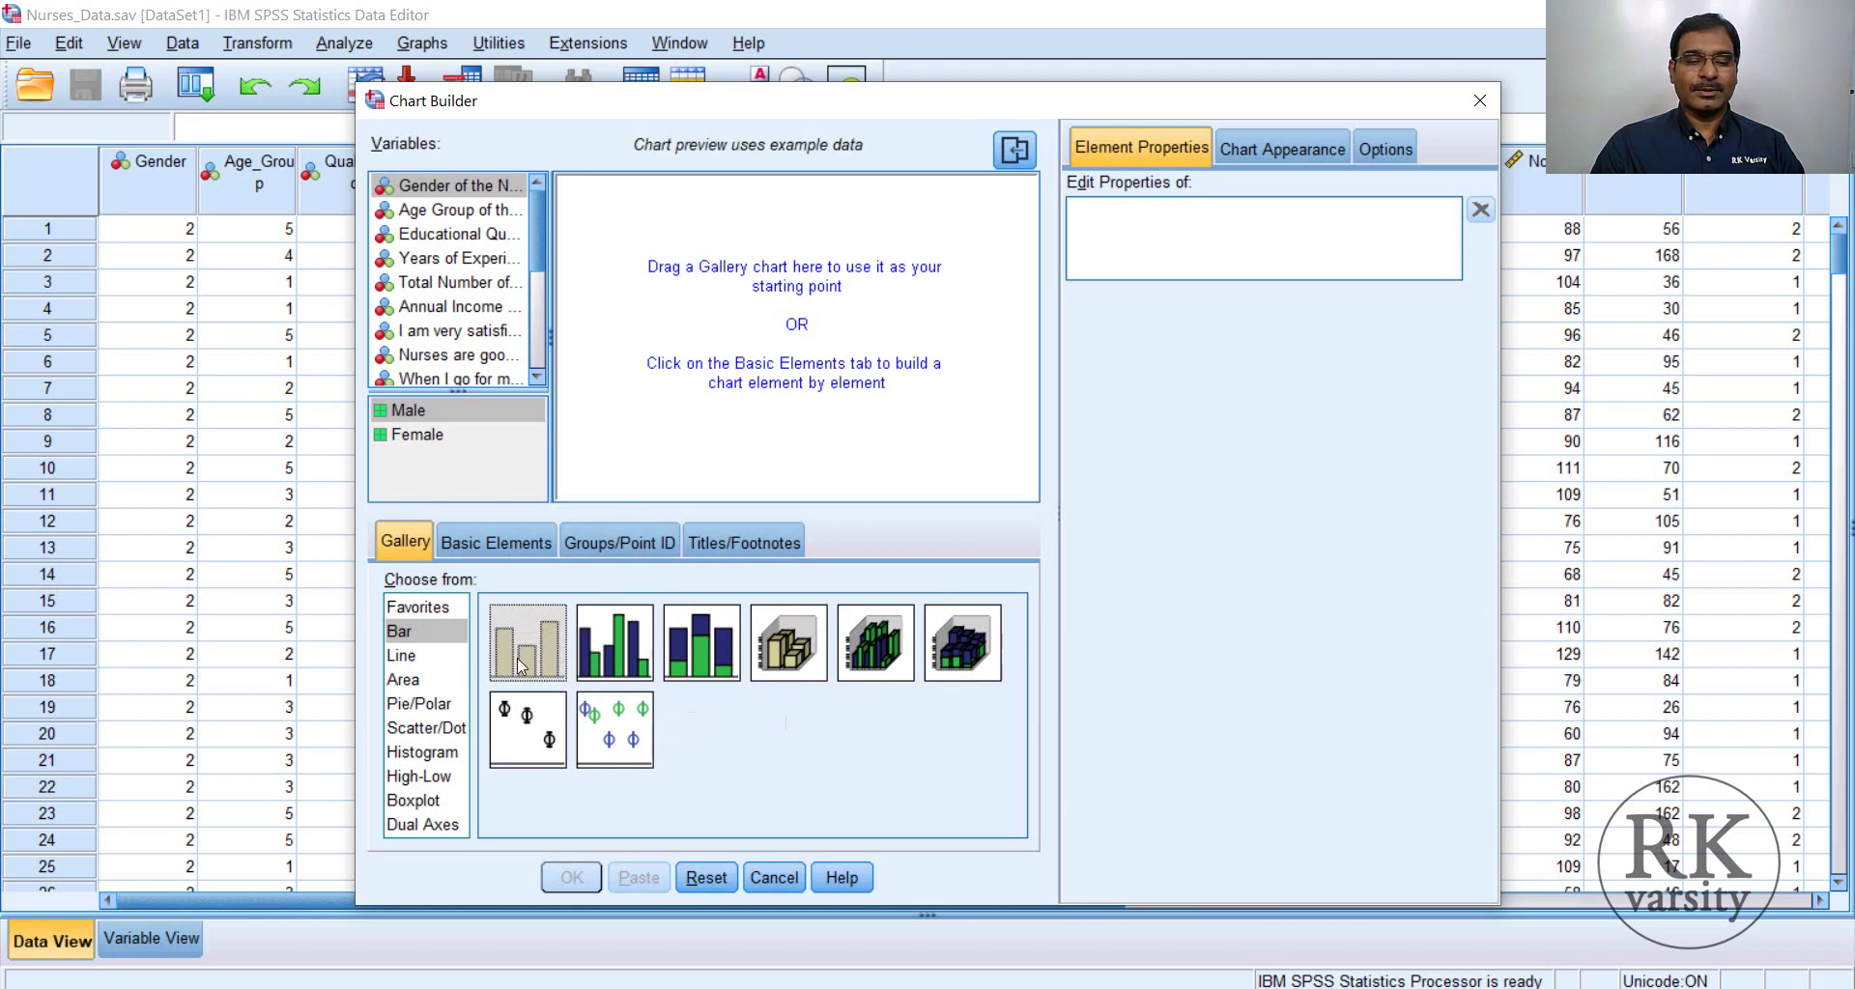
- Build a simple bar chart with Age Group on the X-axis and Count as the statistic
left_click_drag(522, 664, 754, 429)
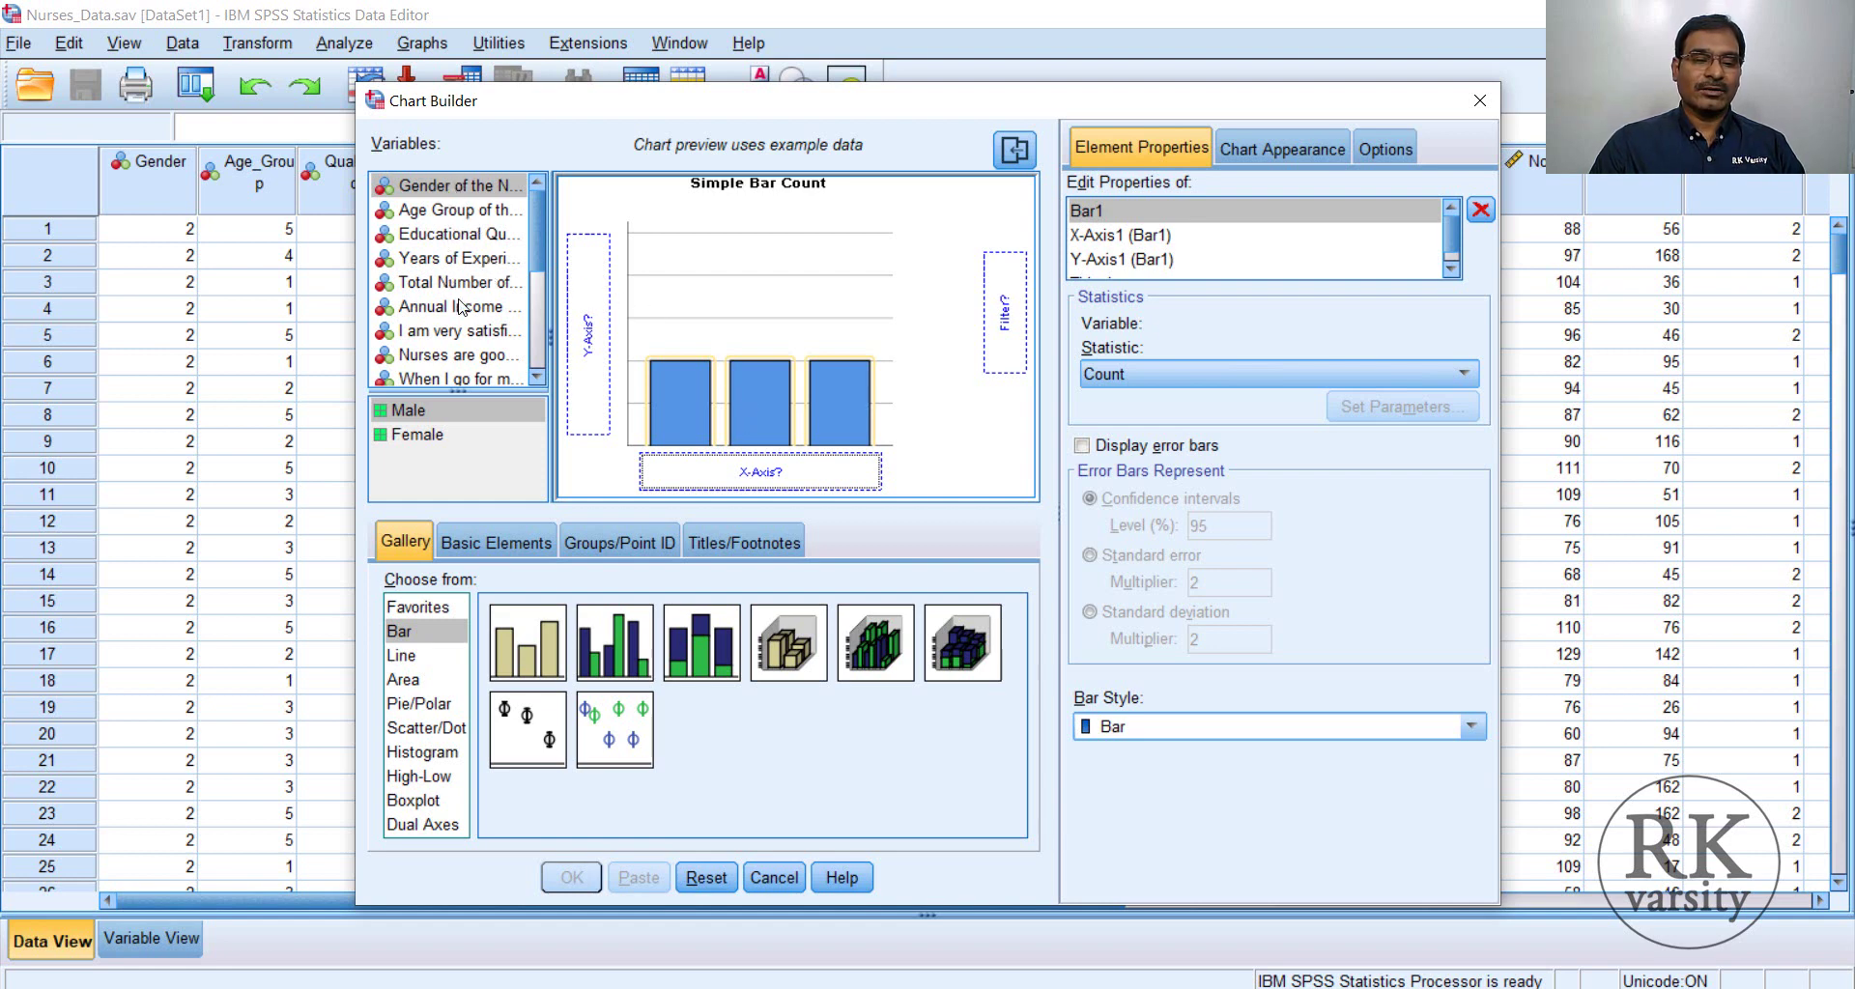
left_click(431, 214)
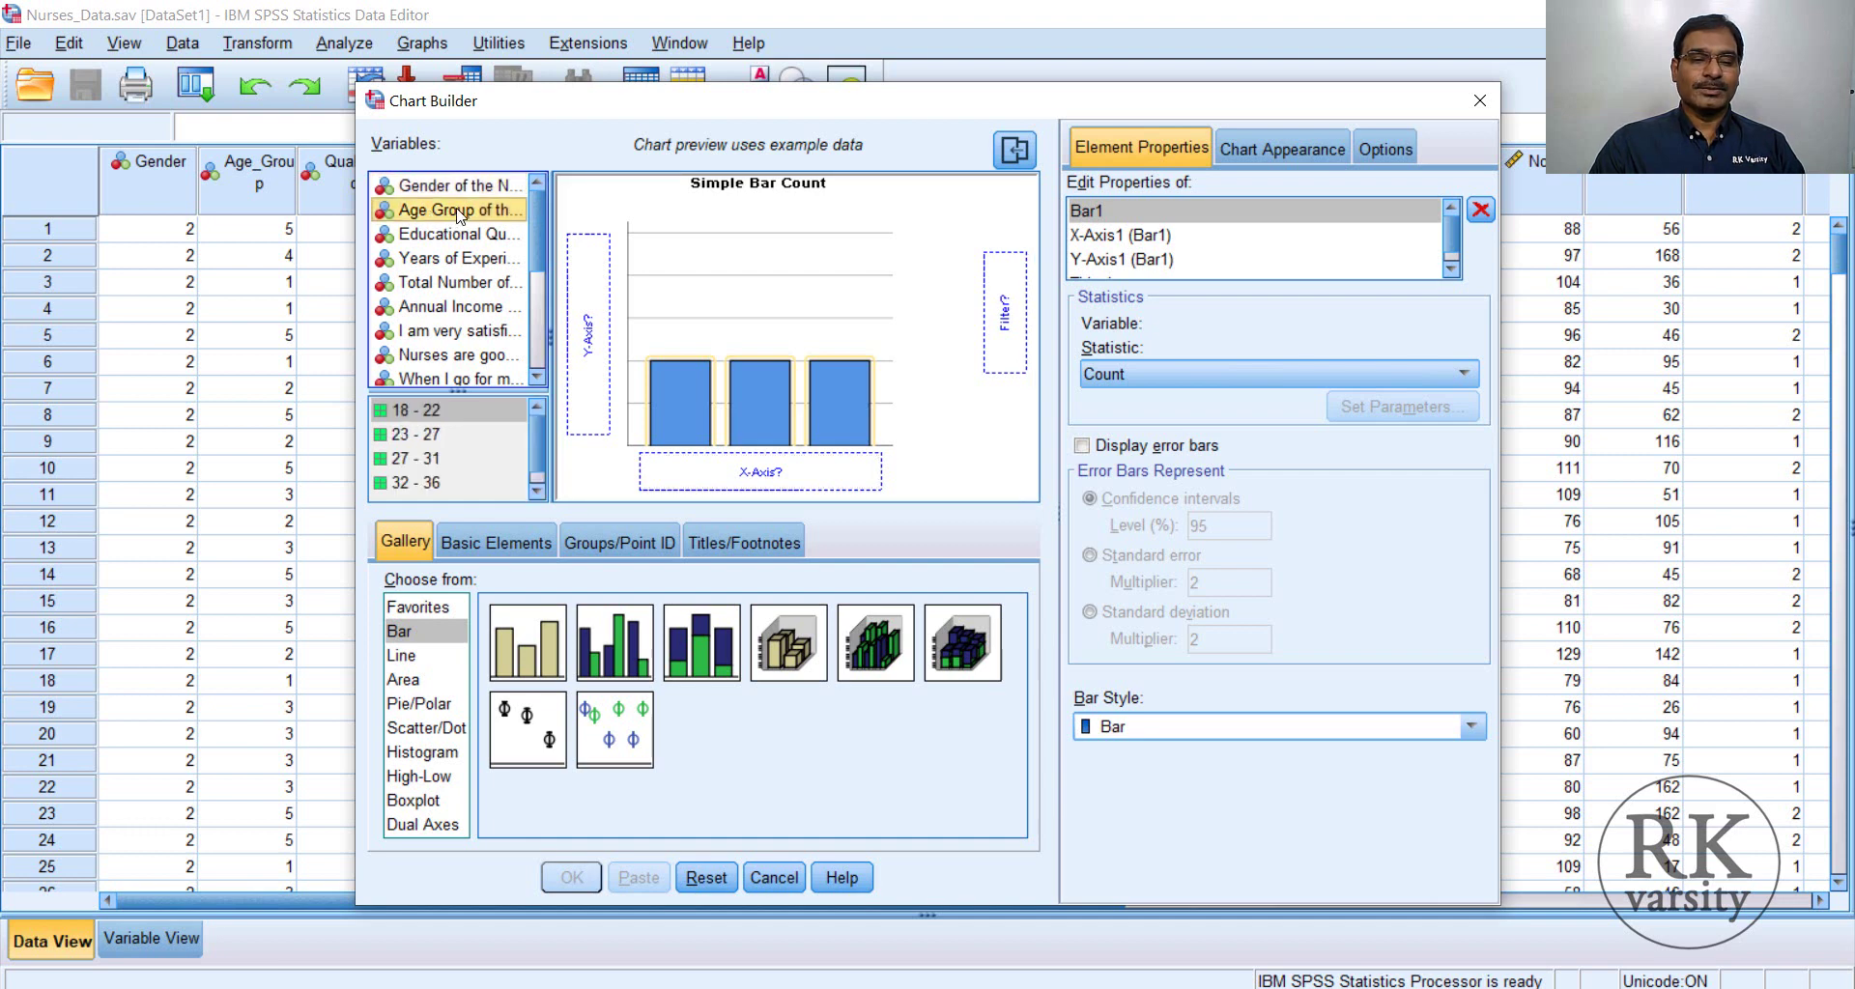
left_click_drag(457, 215, 700, 474)
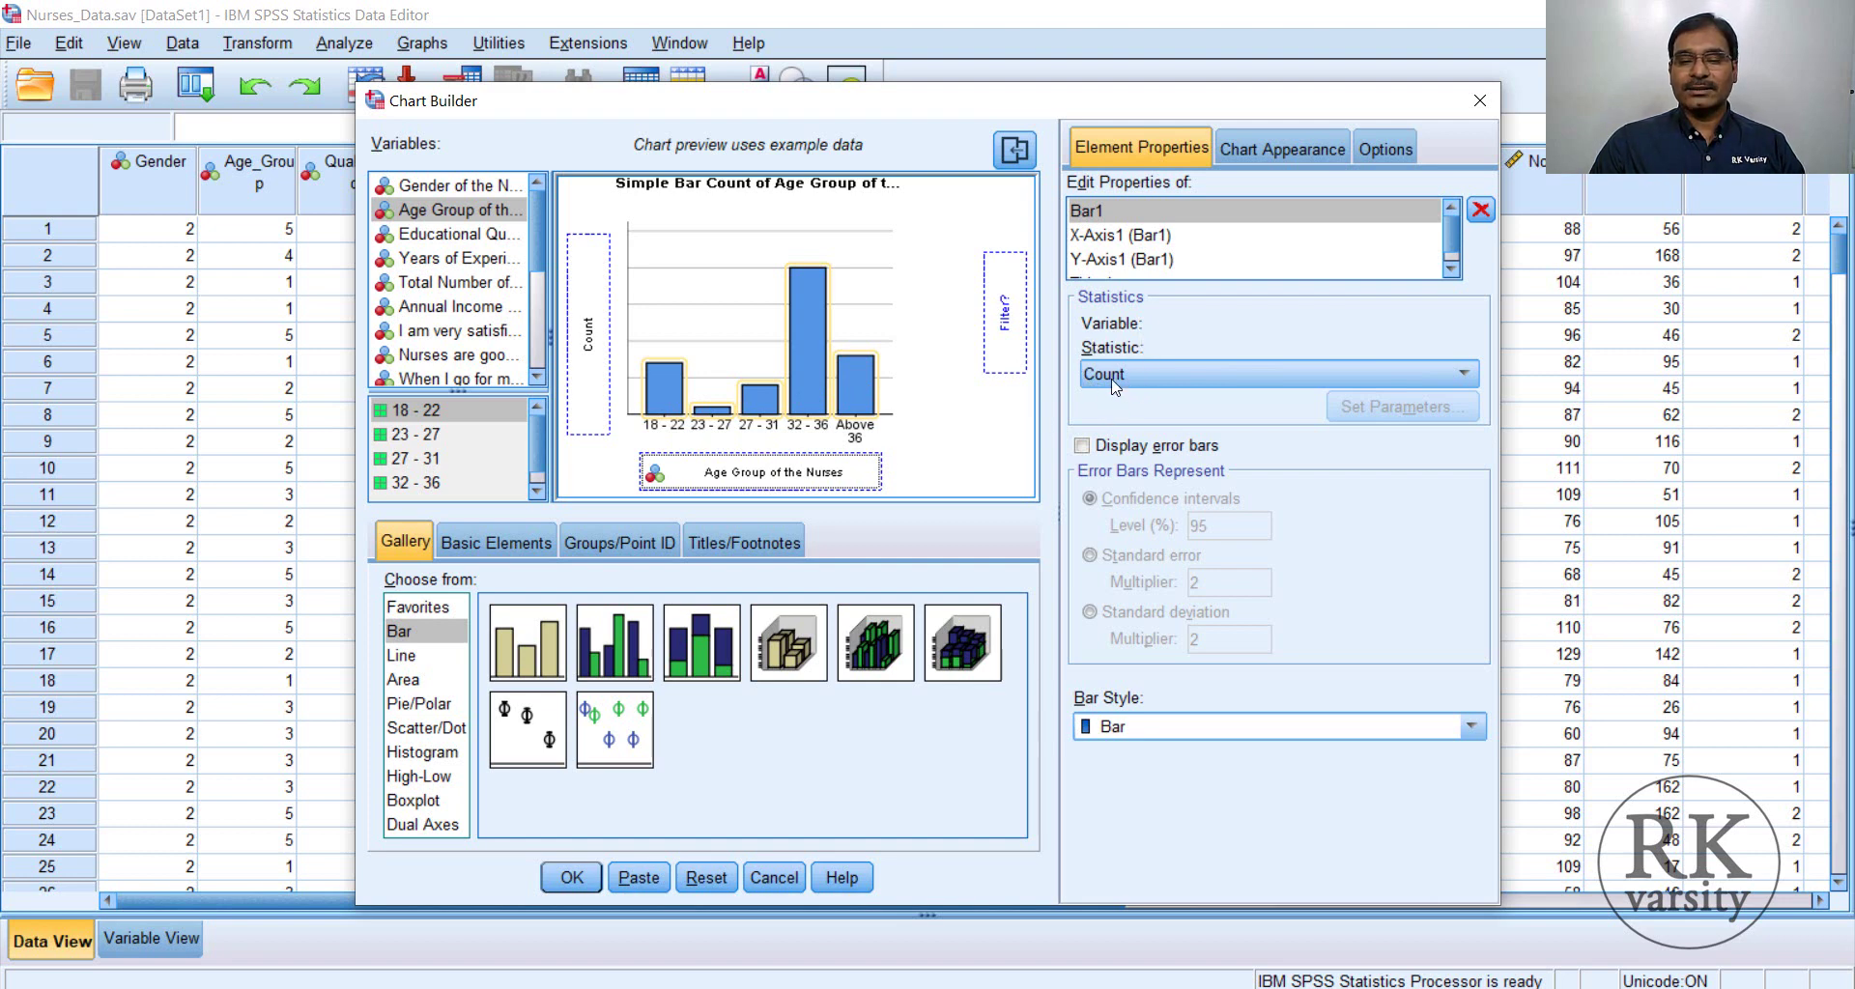
left_click(1460, 376)
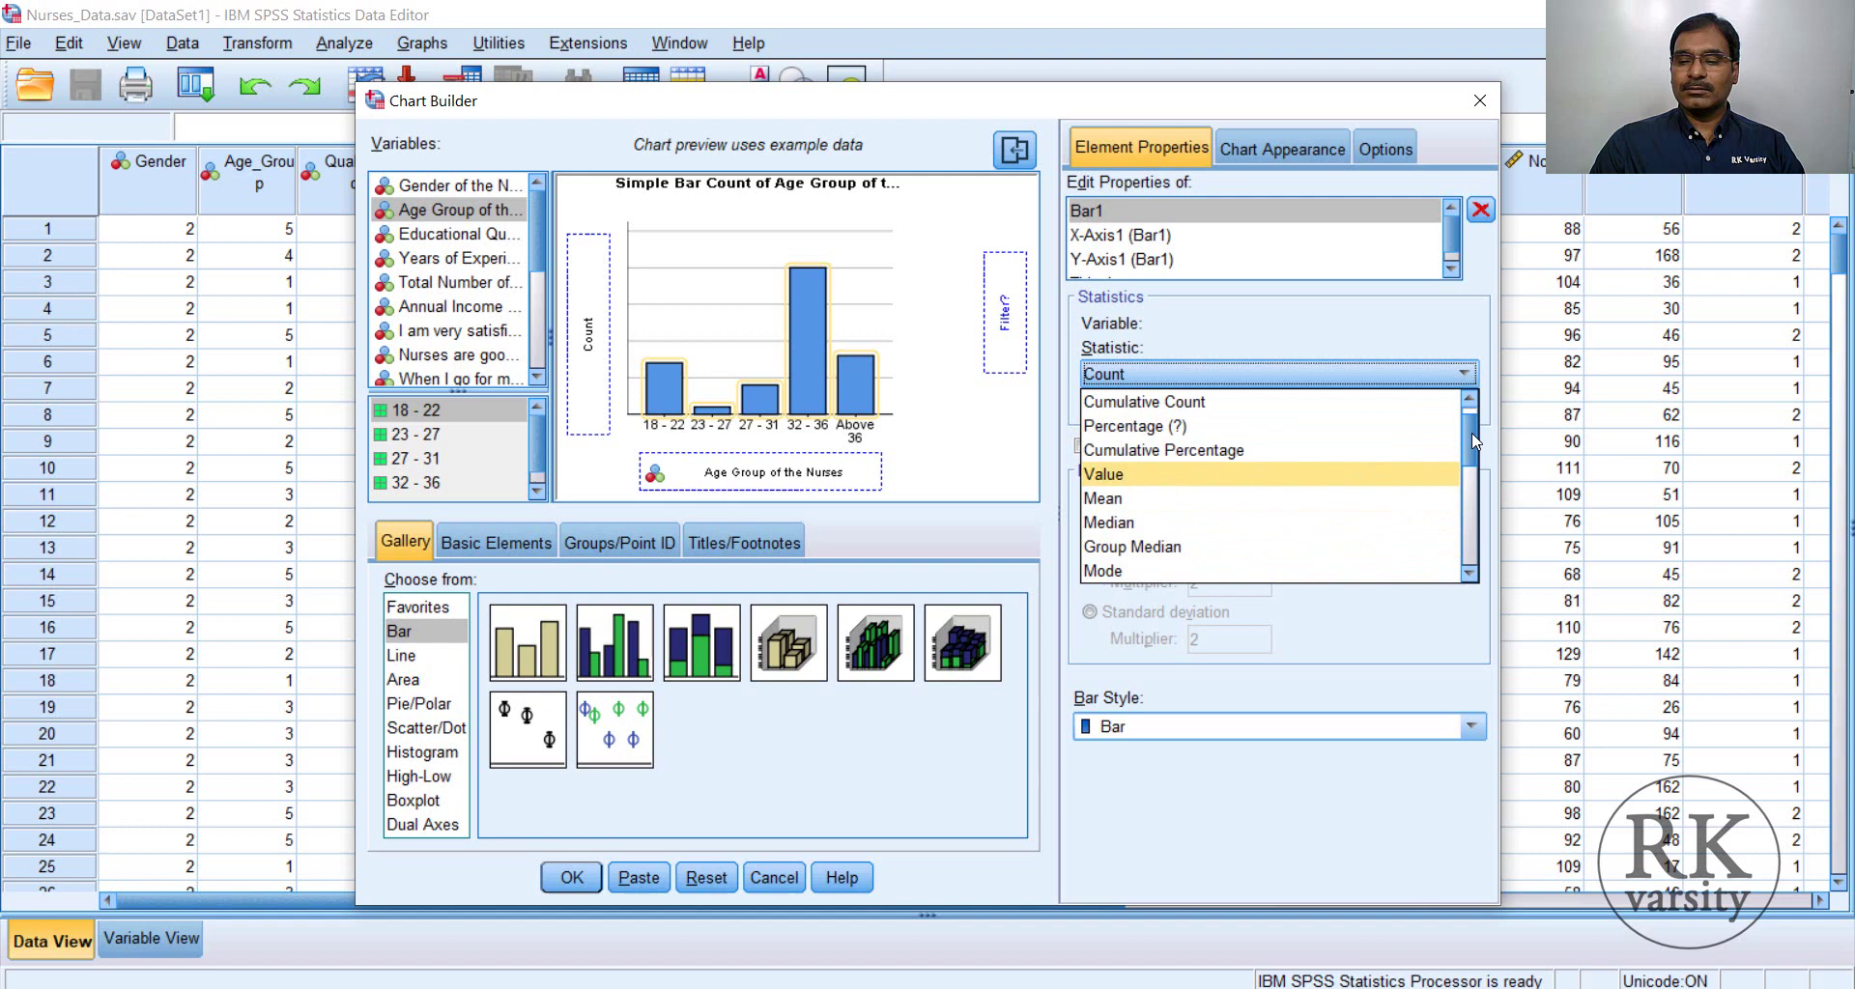
left_click_drag(1473, 442, 1472, 399)
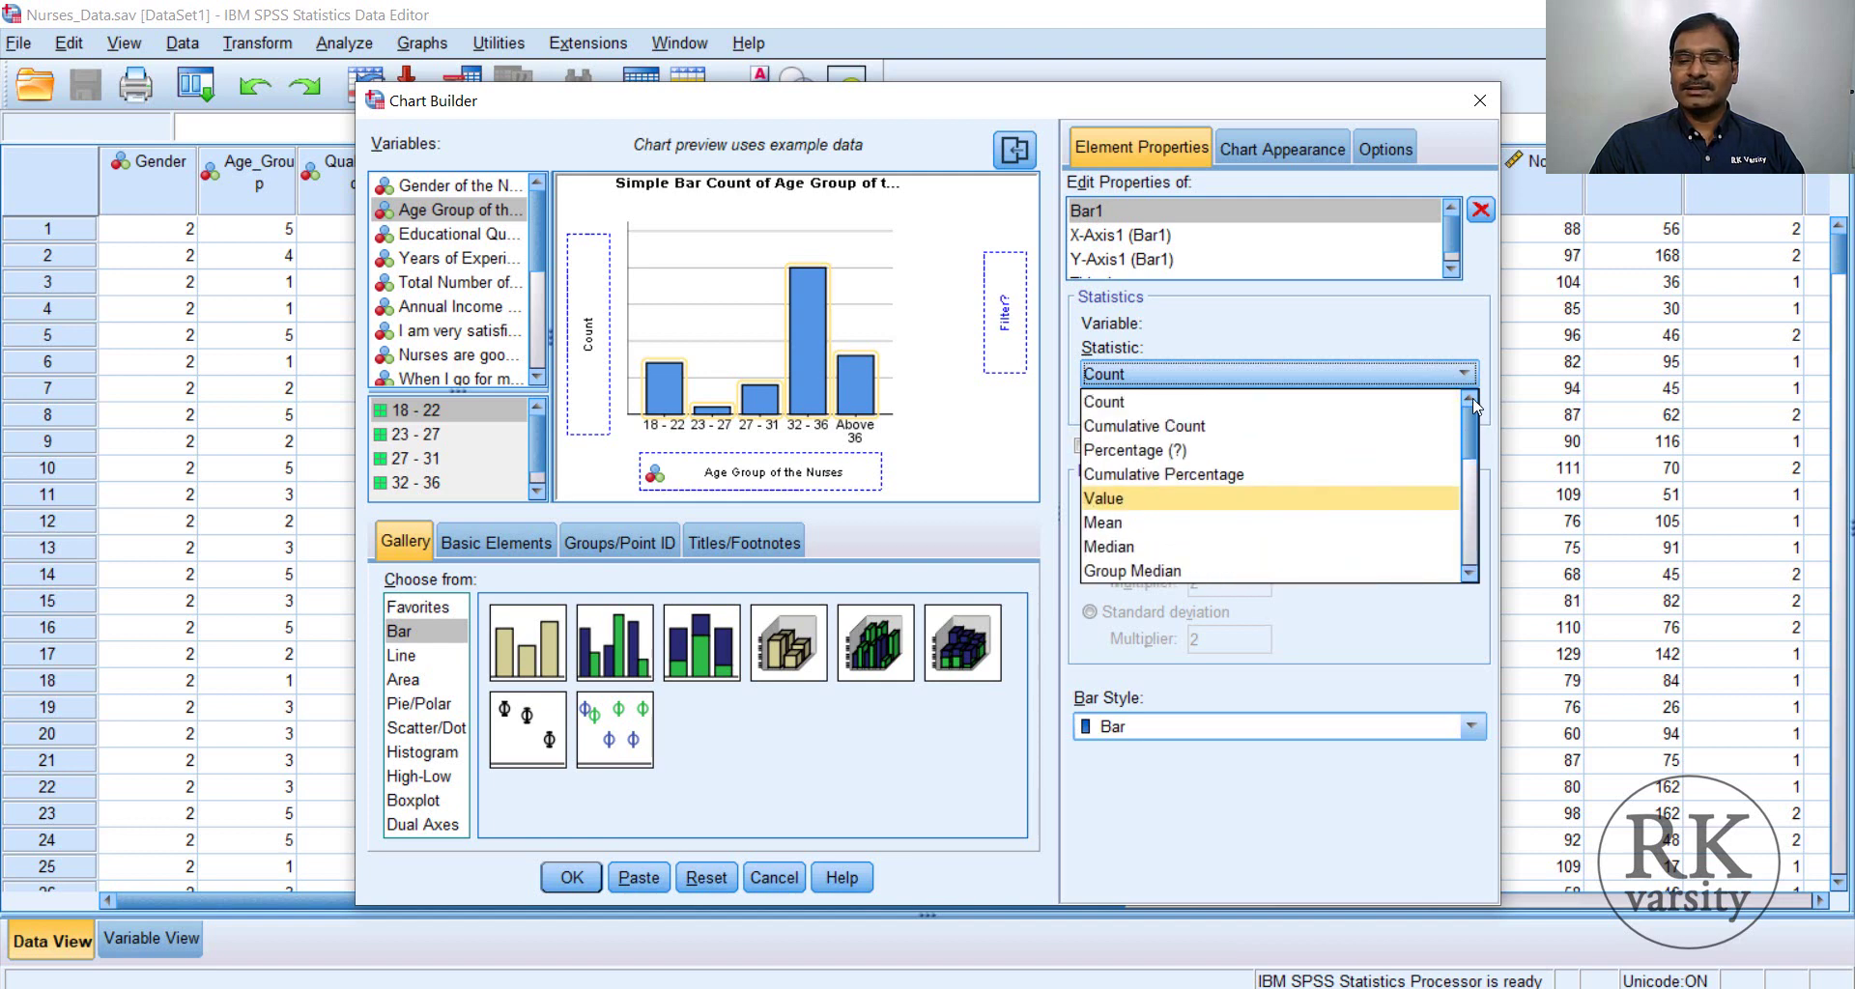
left_click(1284, 412)
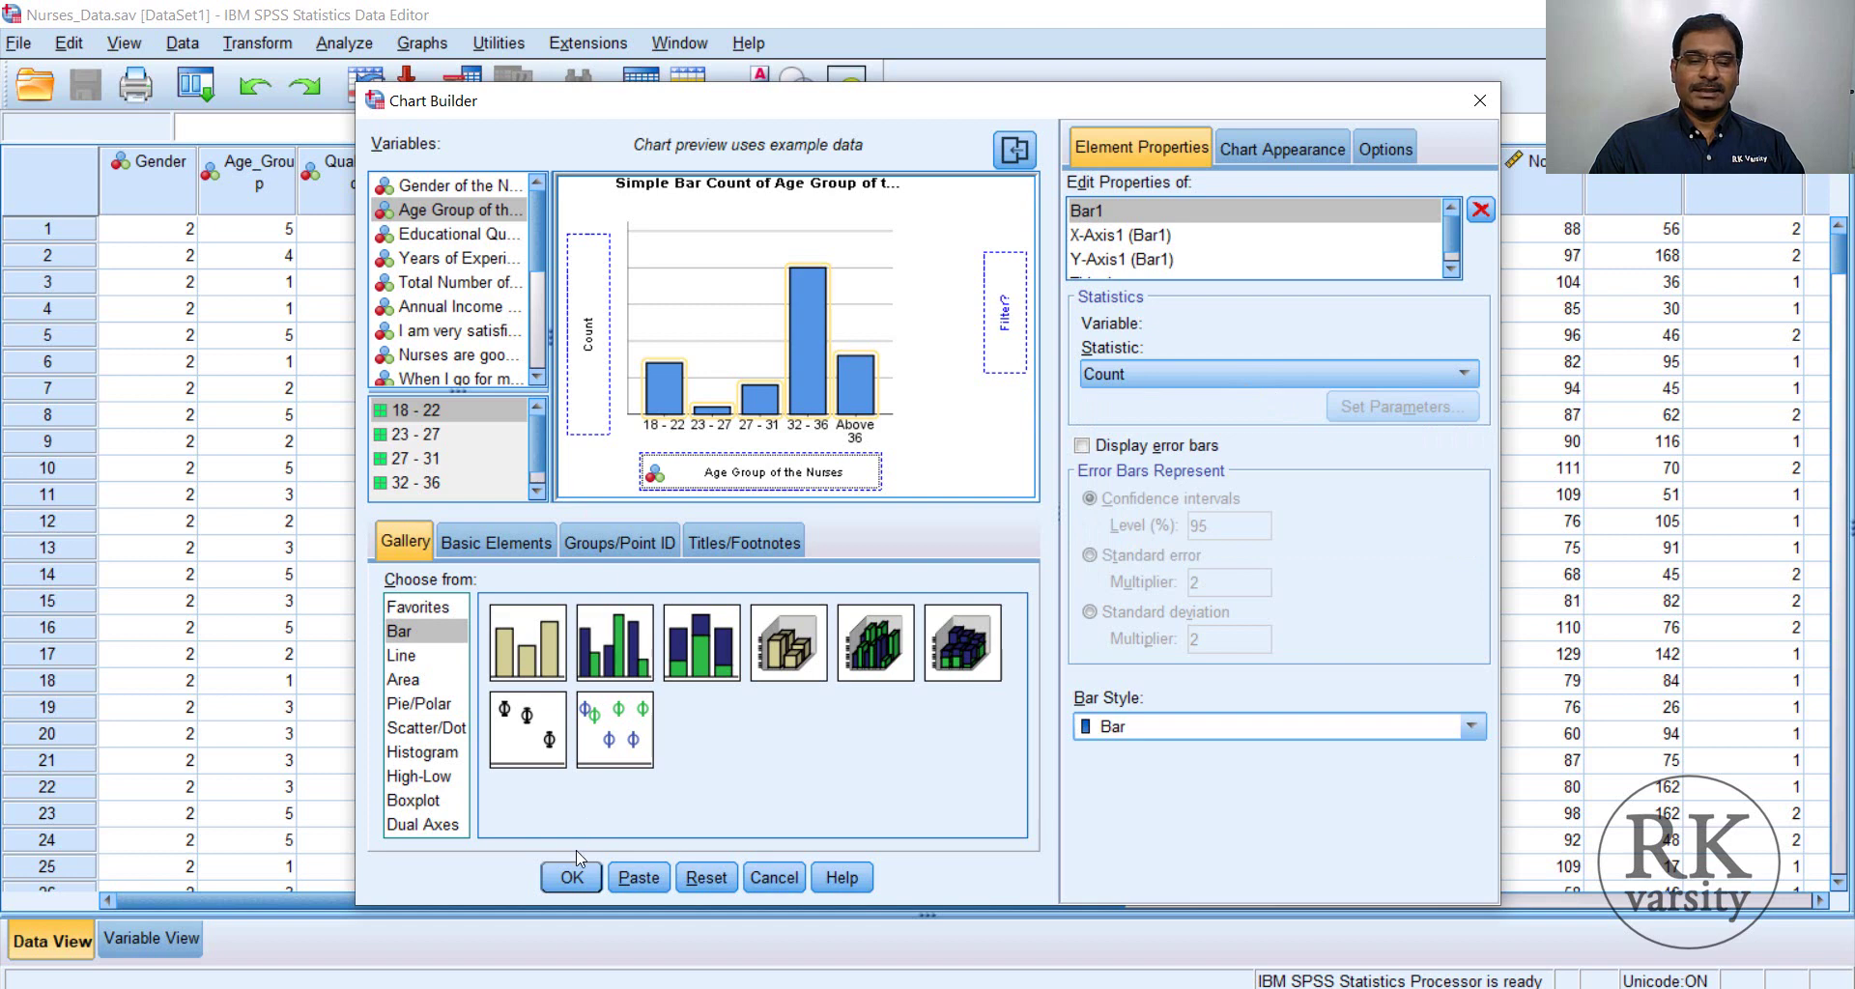
- Generate the age-group bar chart and scroll the Viewer to display it
left_click(572, 879)
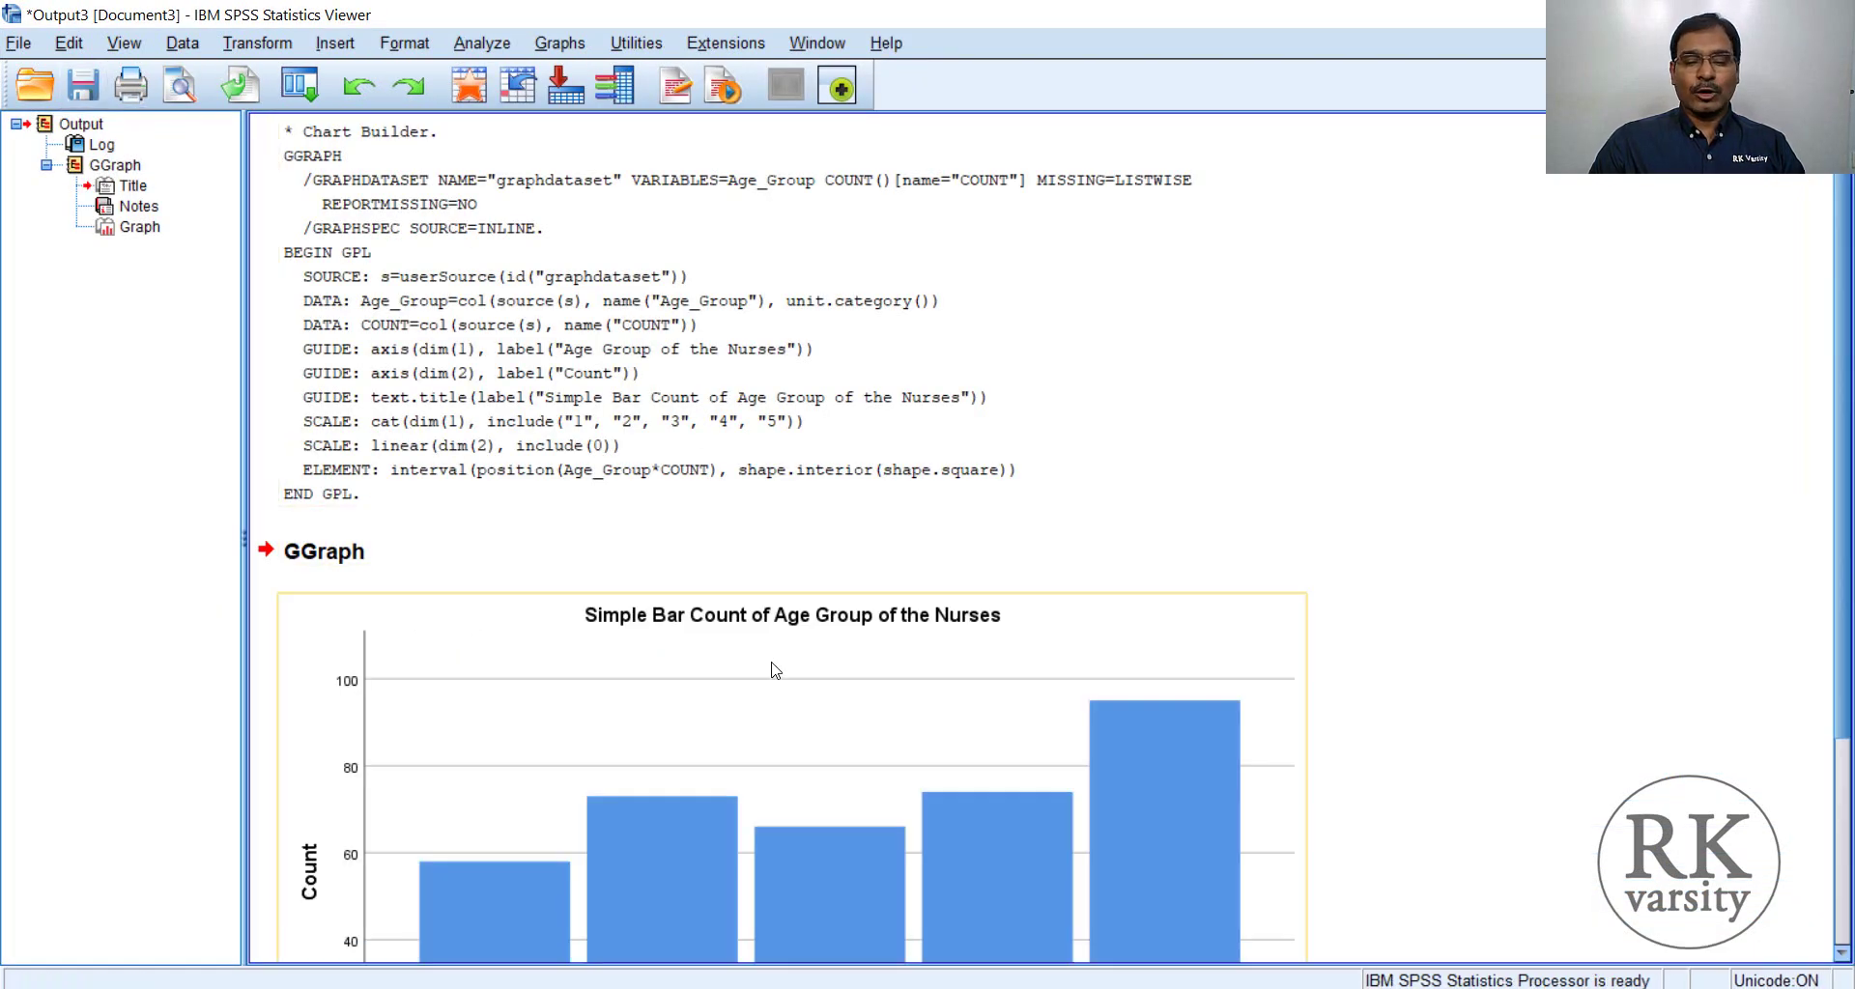
scroll(808, 492, "down", 3)
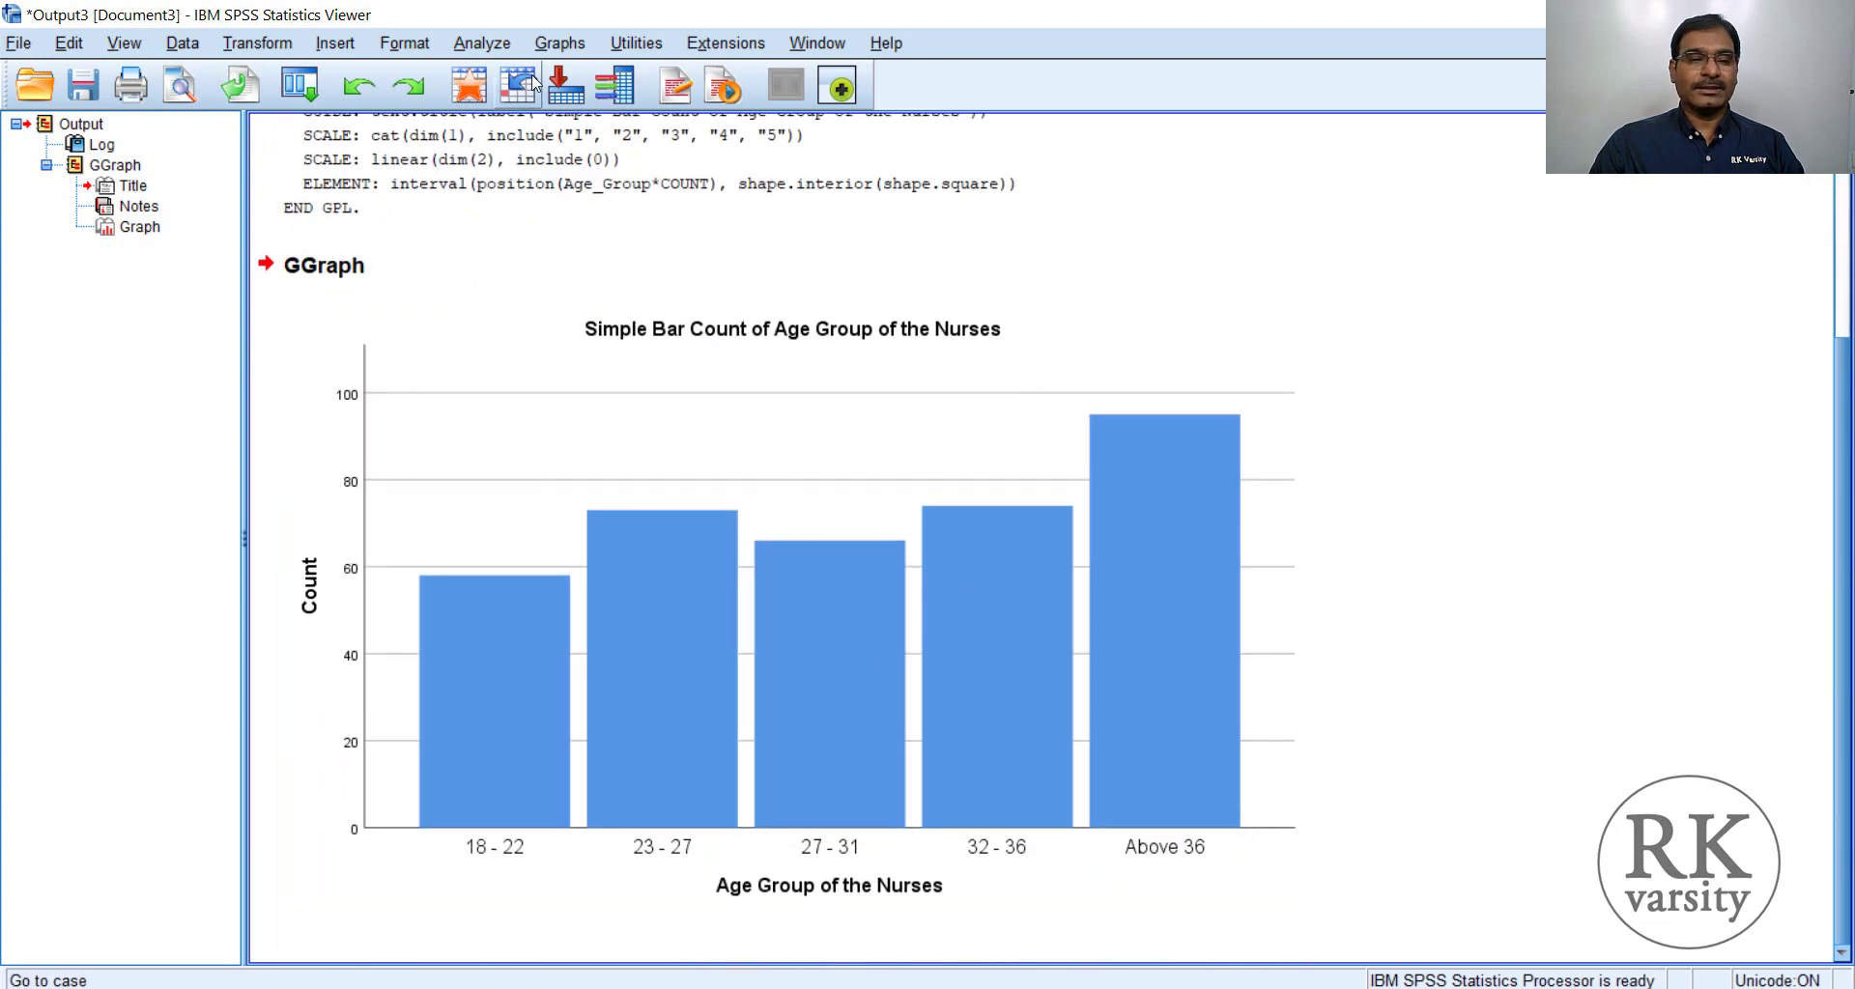
left_click(565, 46)
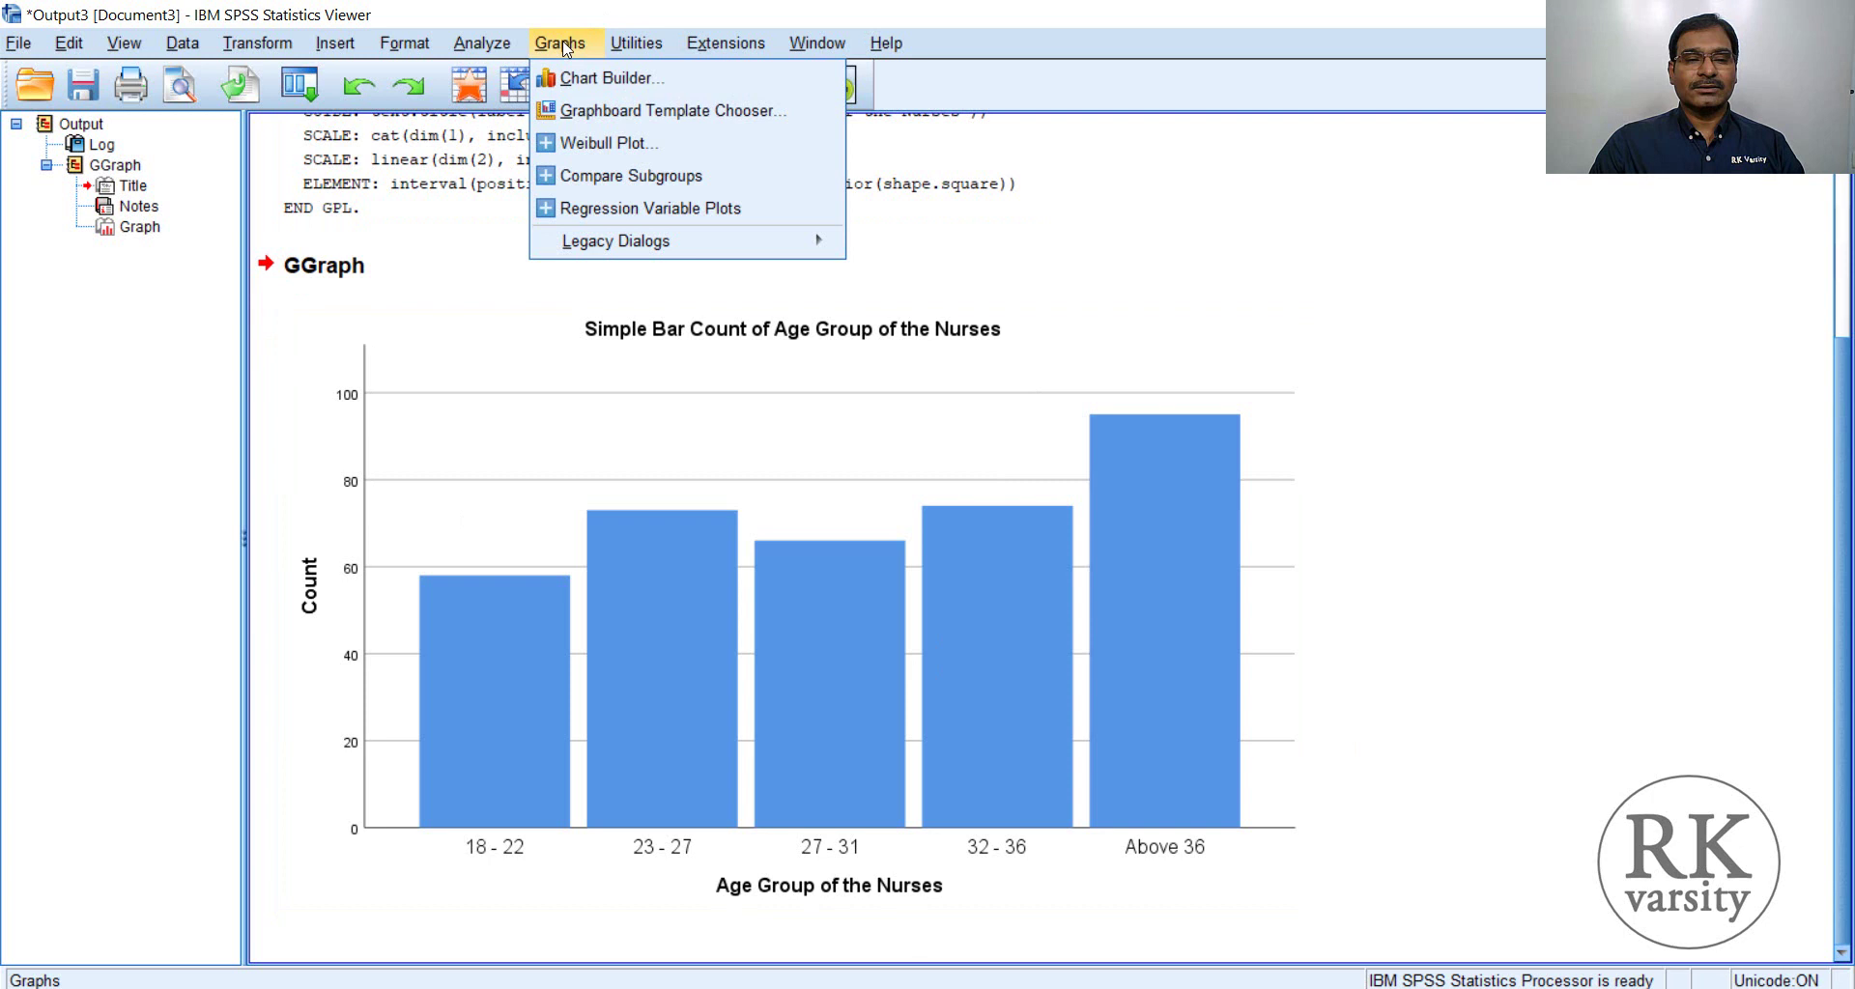
- Reset Chart Builder and place a Pie/Polar pie chart on the canvas
left_click(574, 87)
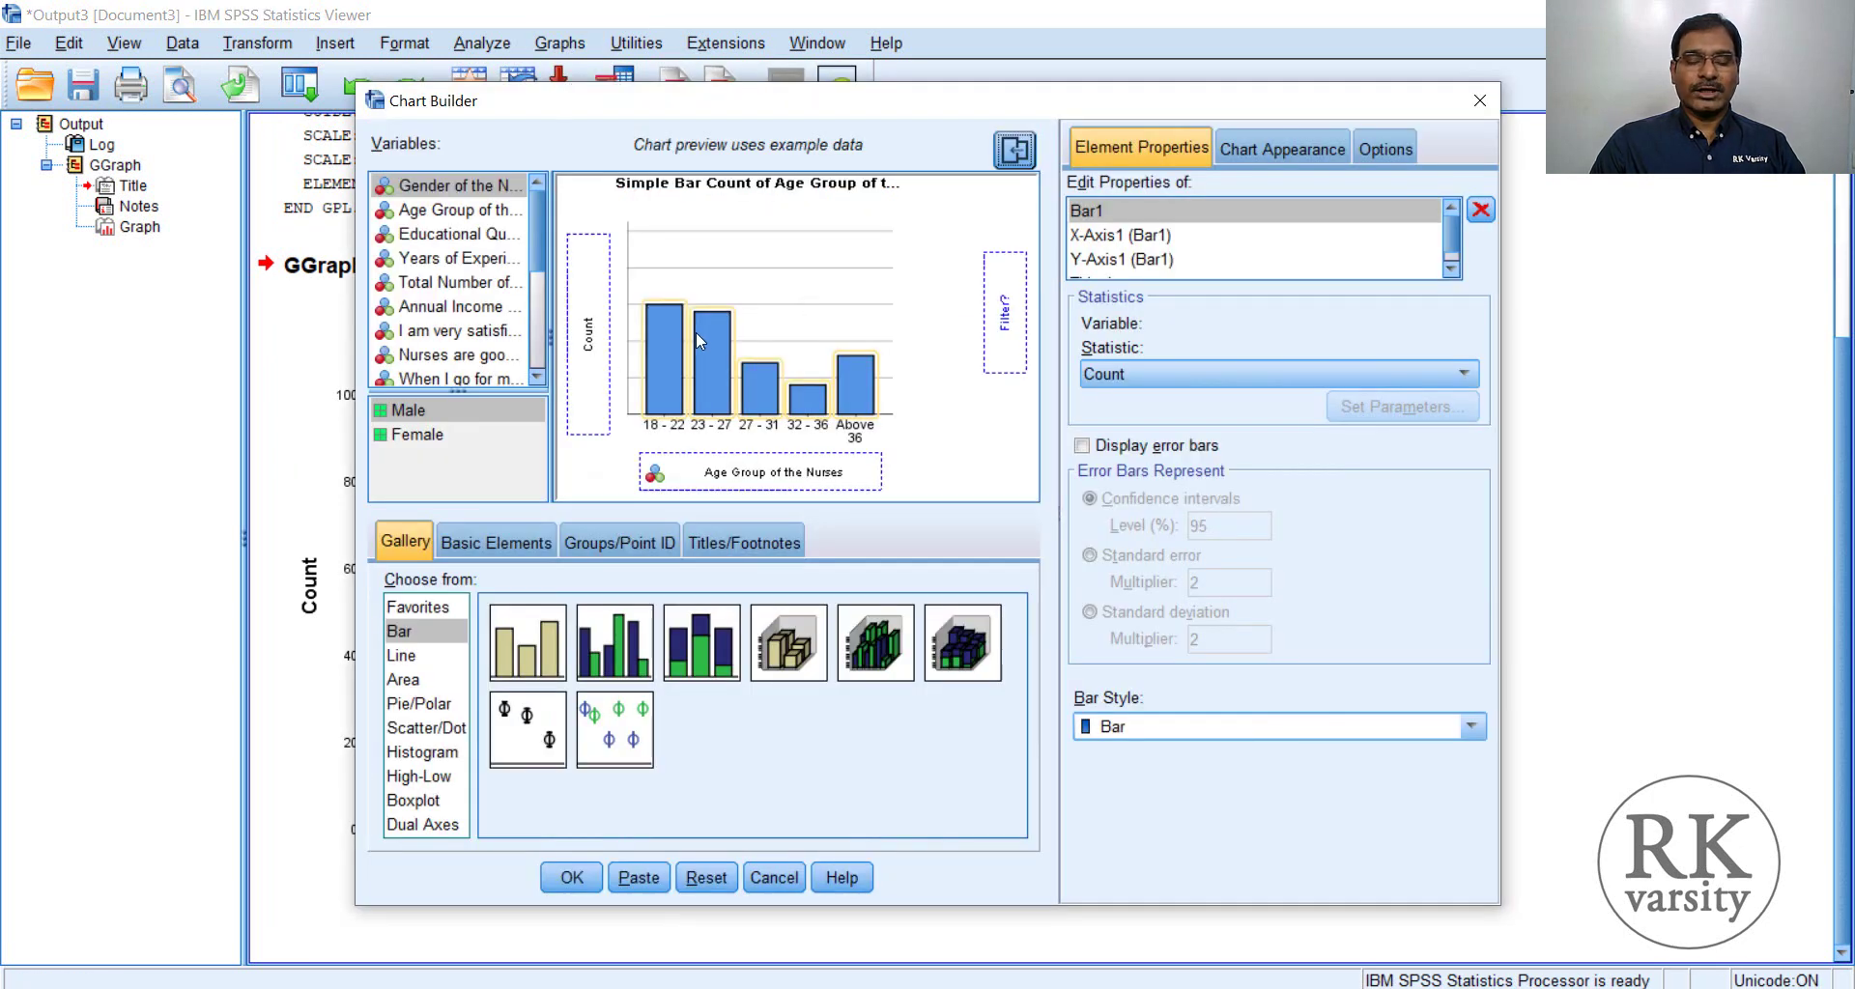
left_click(707, 878)
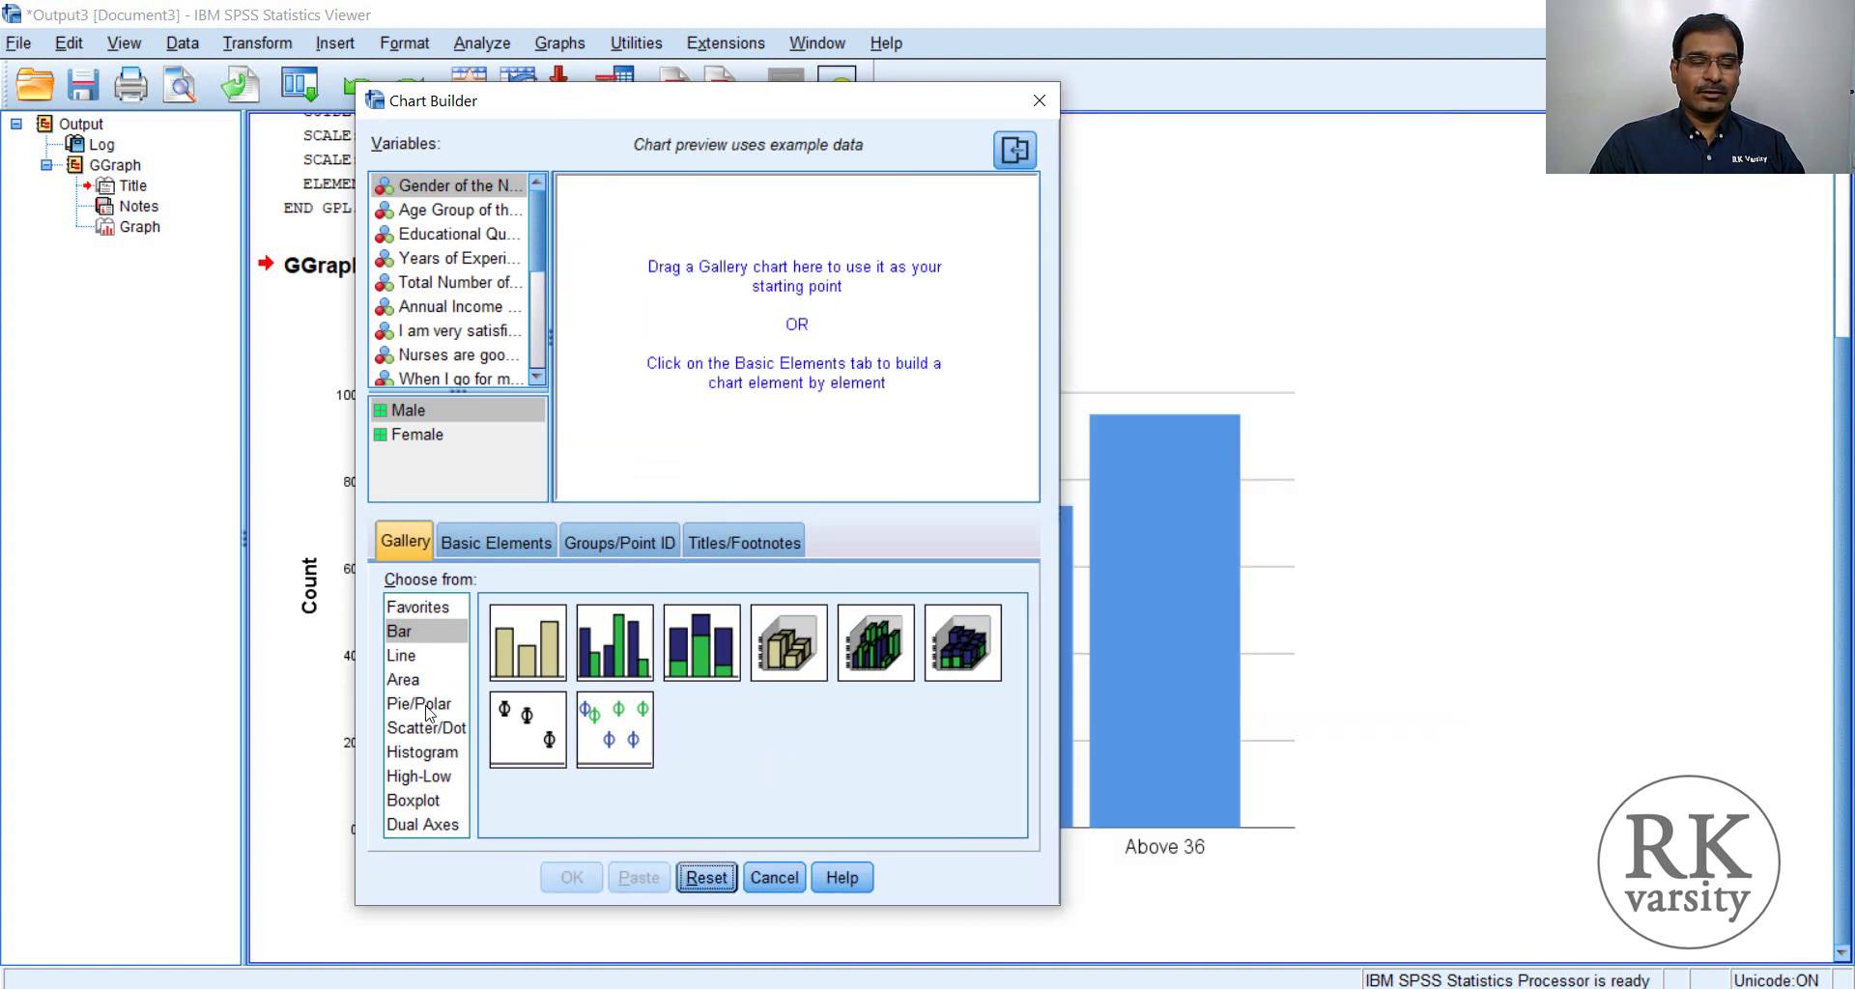
left_click(428, 711)
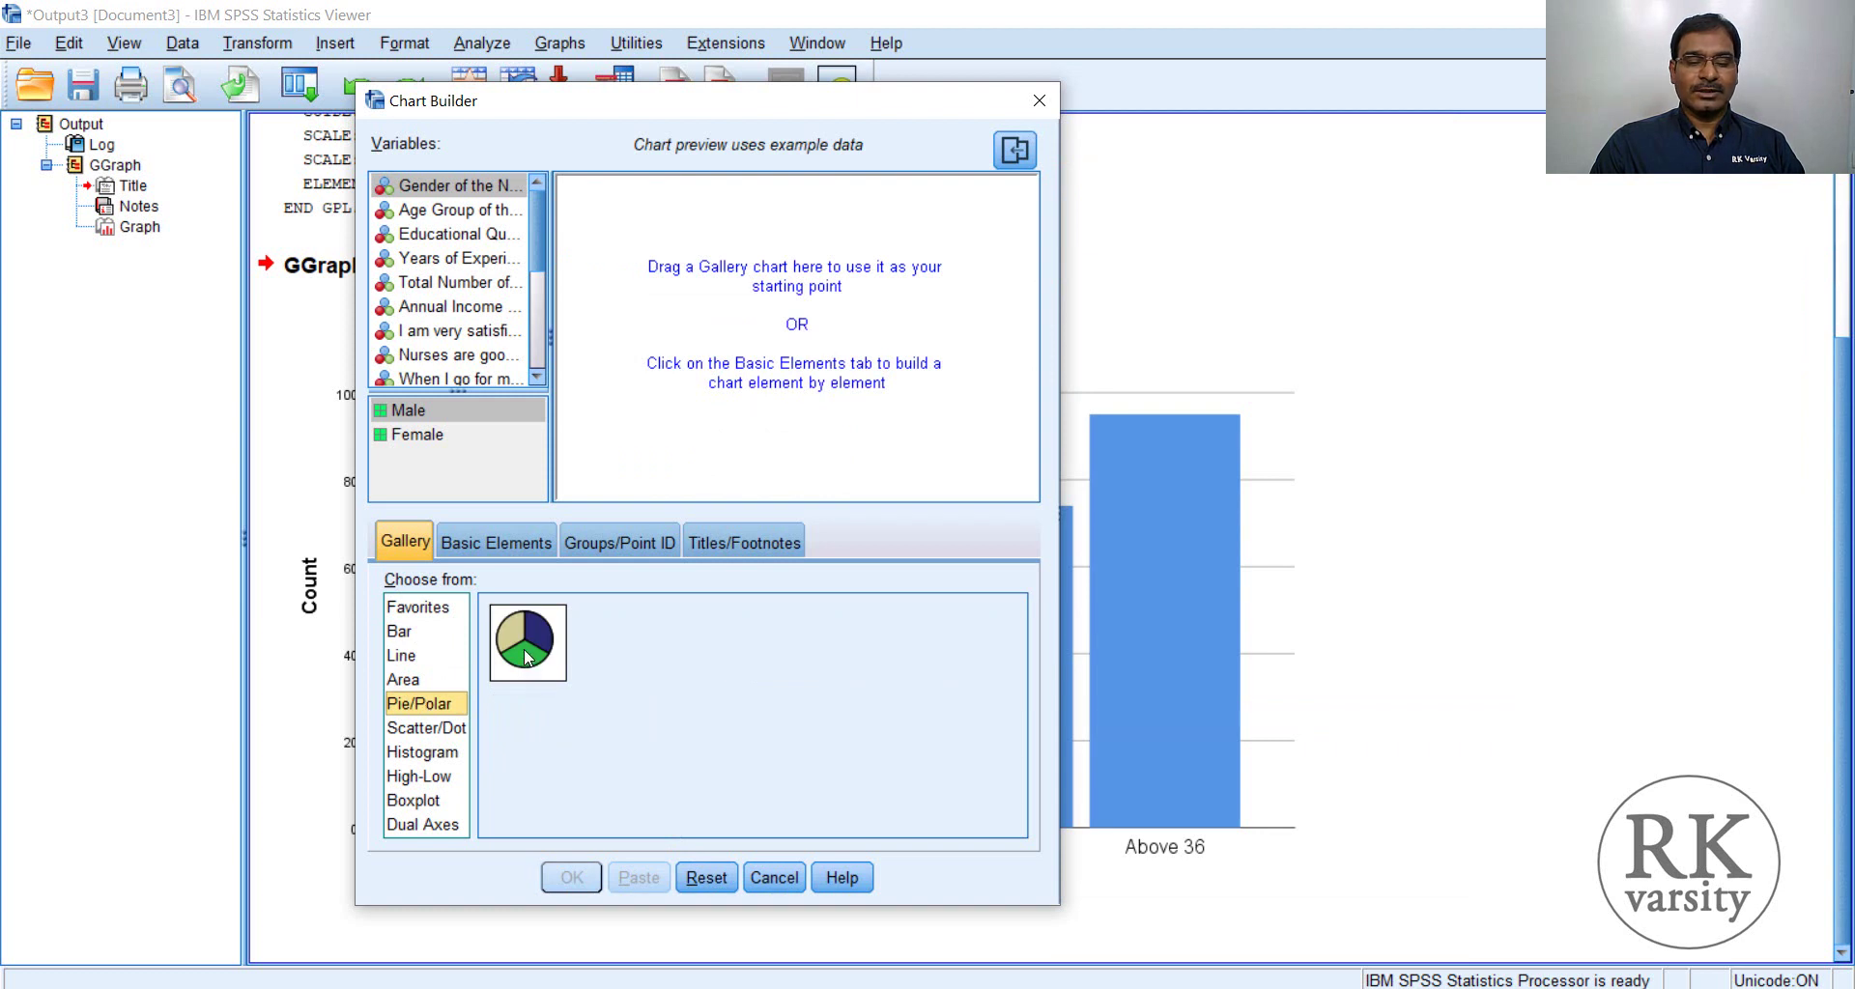
left_click(527, 658)
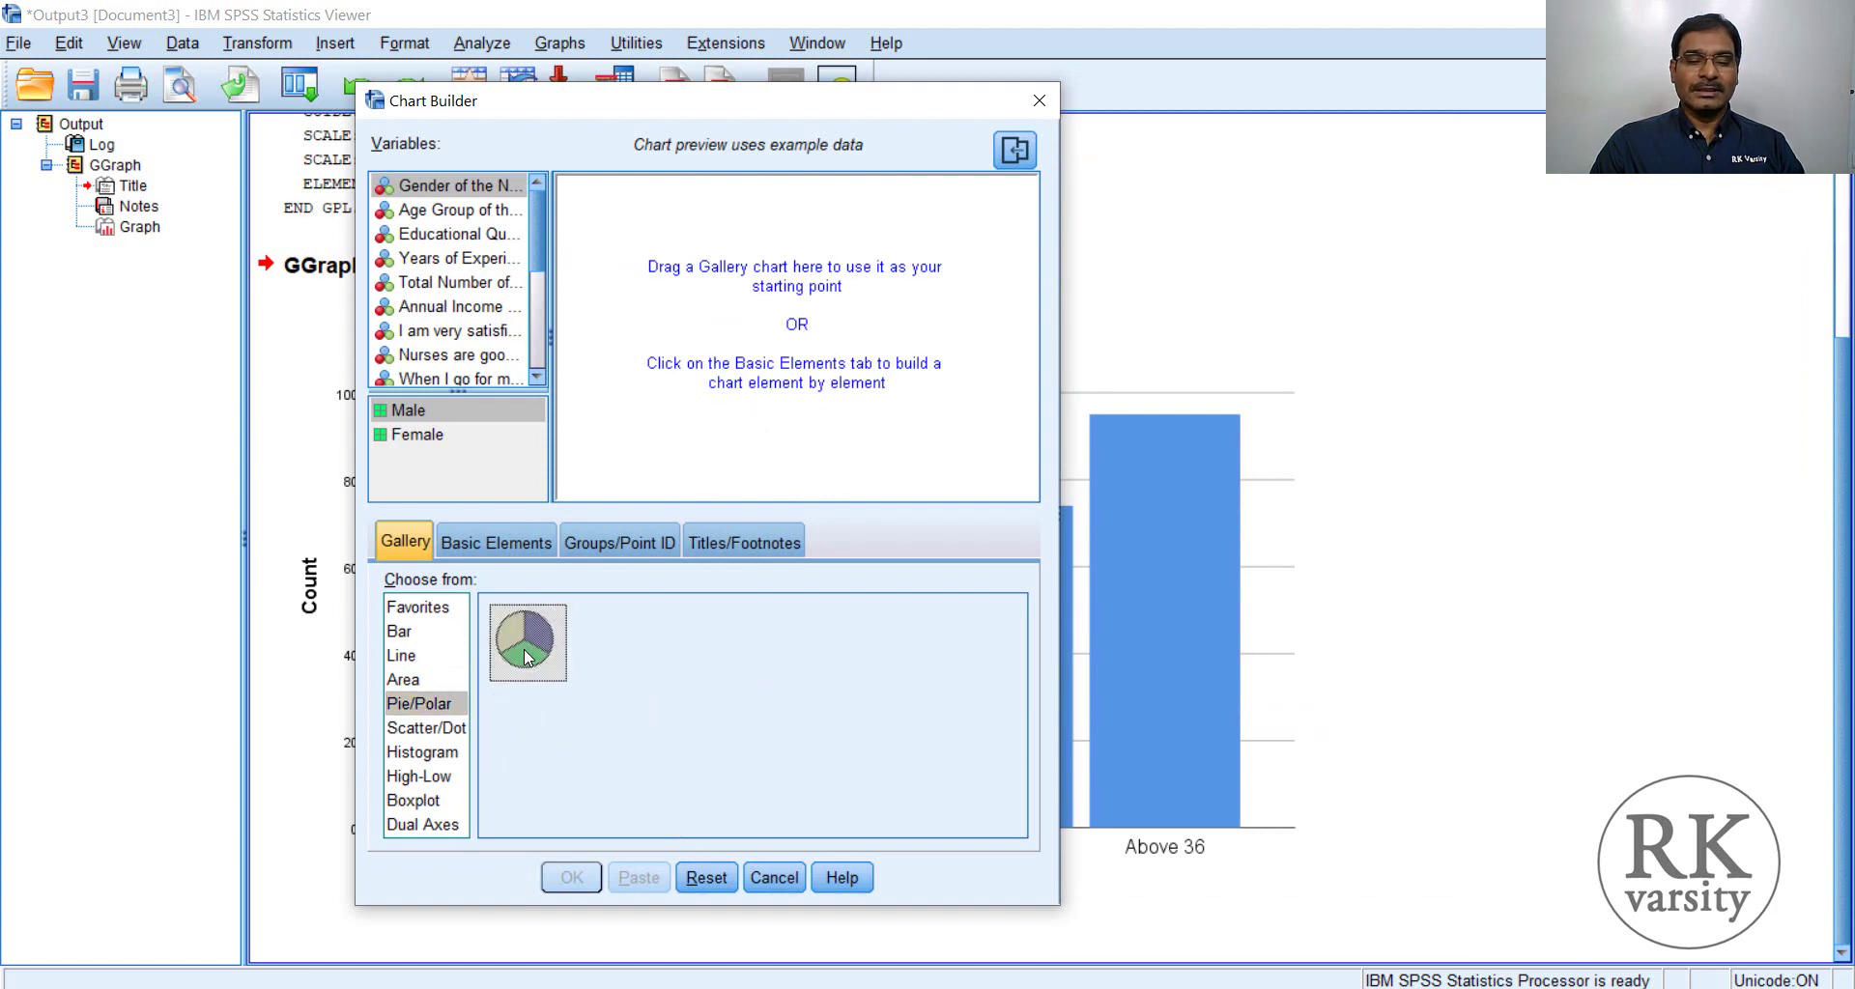
left_click_drag(528, 658, 744, 441)
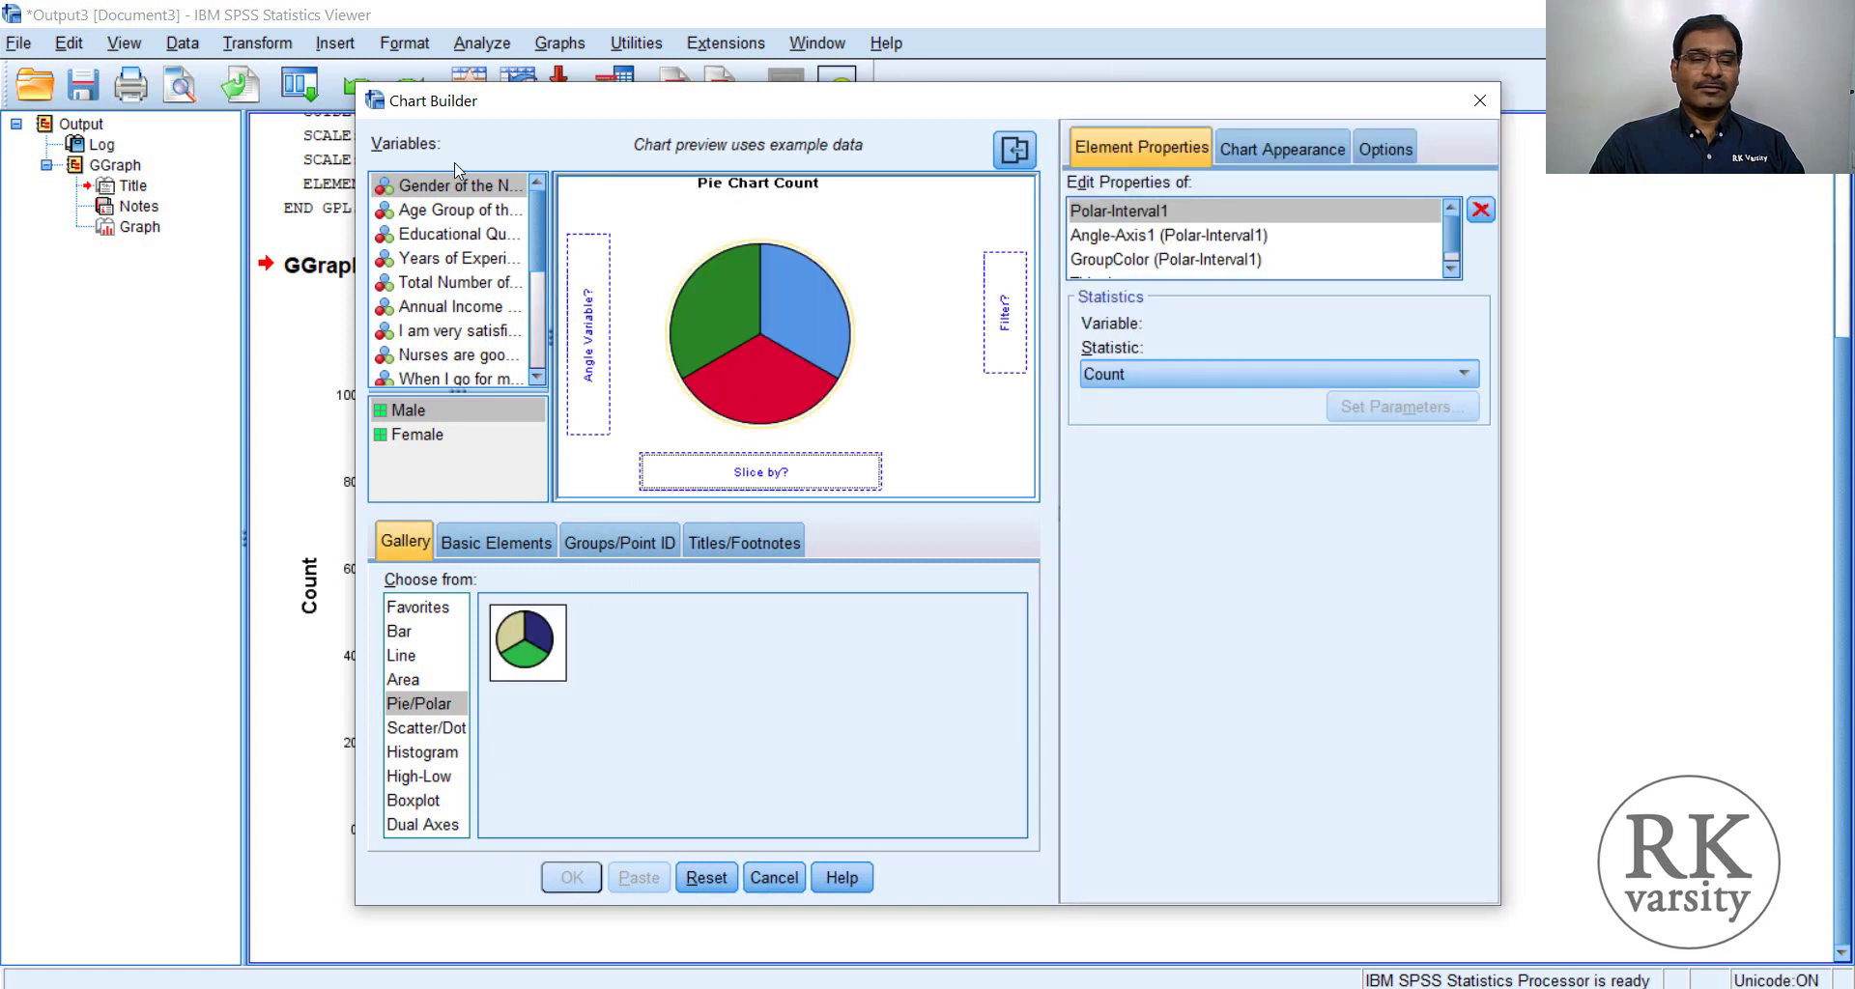
left_click(439, 188)
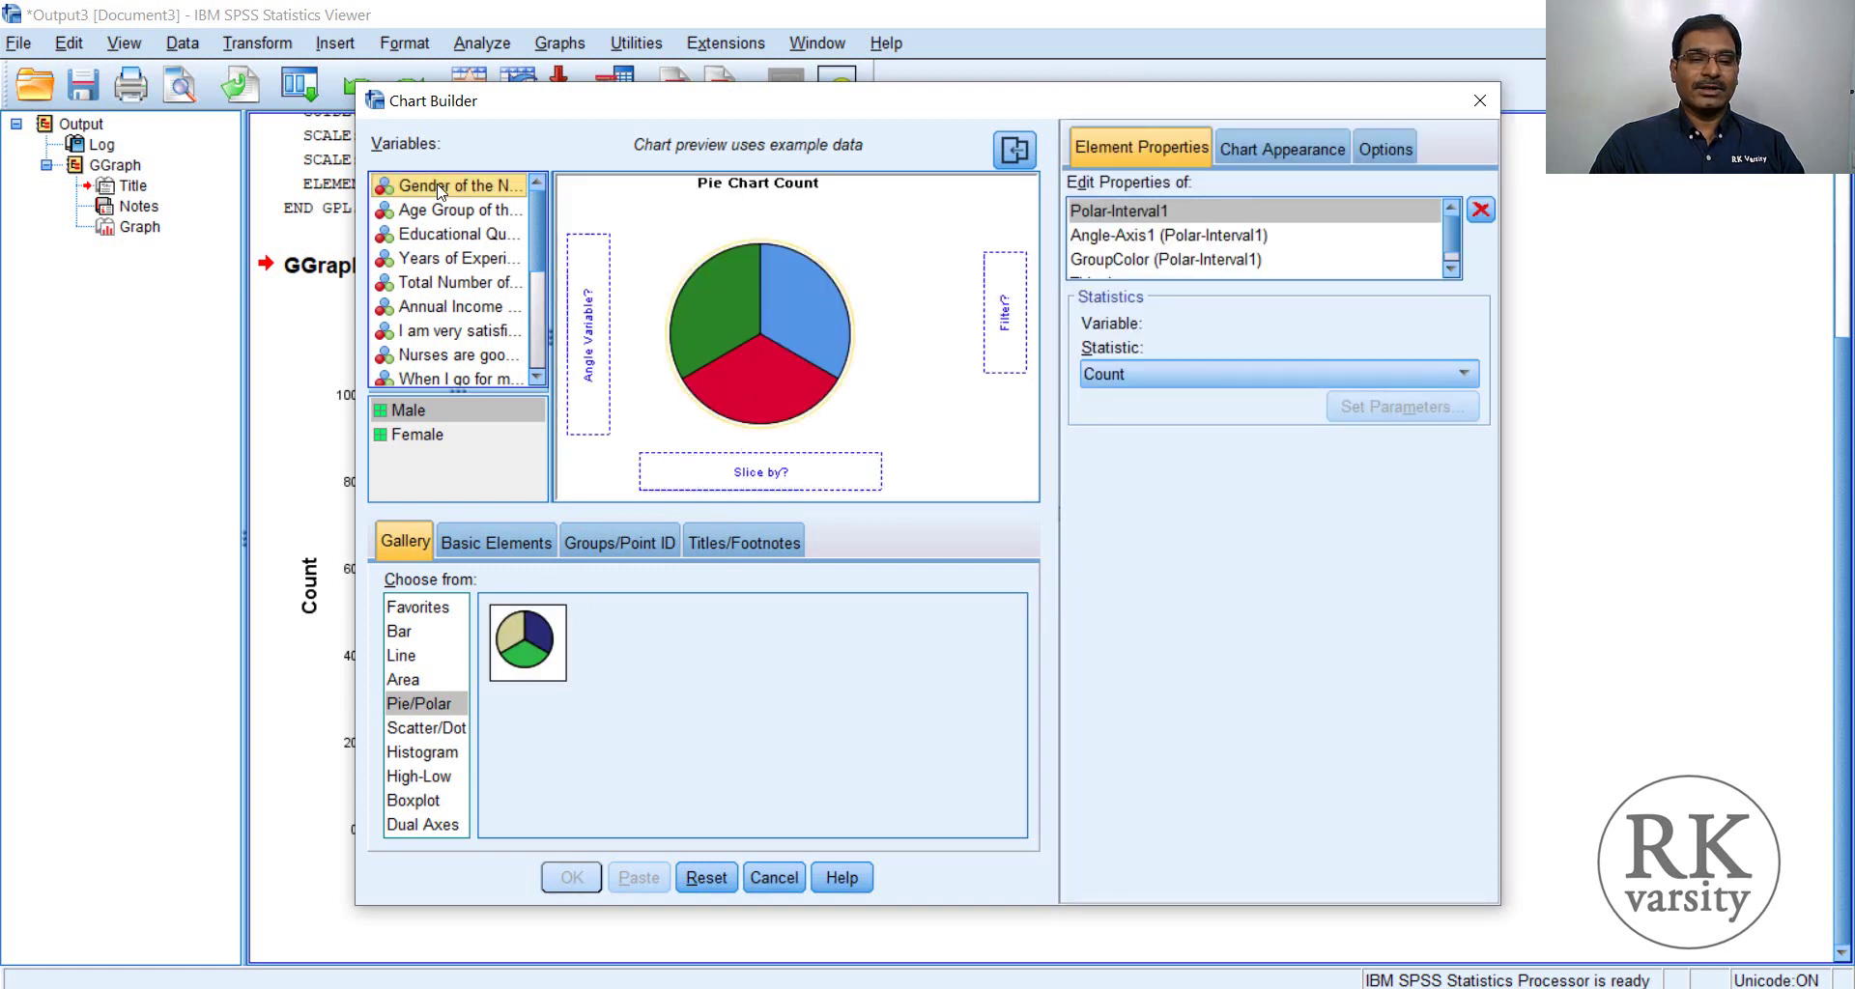
- Slice the pie by Gender of the Nurse with Percentage as the statistic
left_click_drag(440, 189, 705, 466)
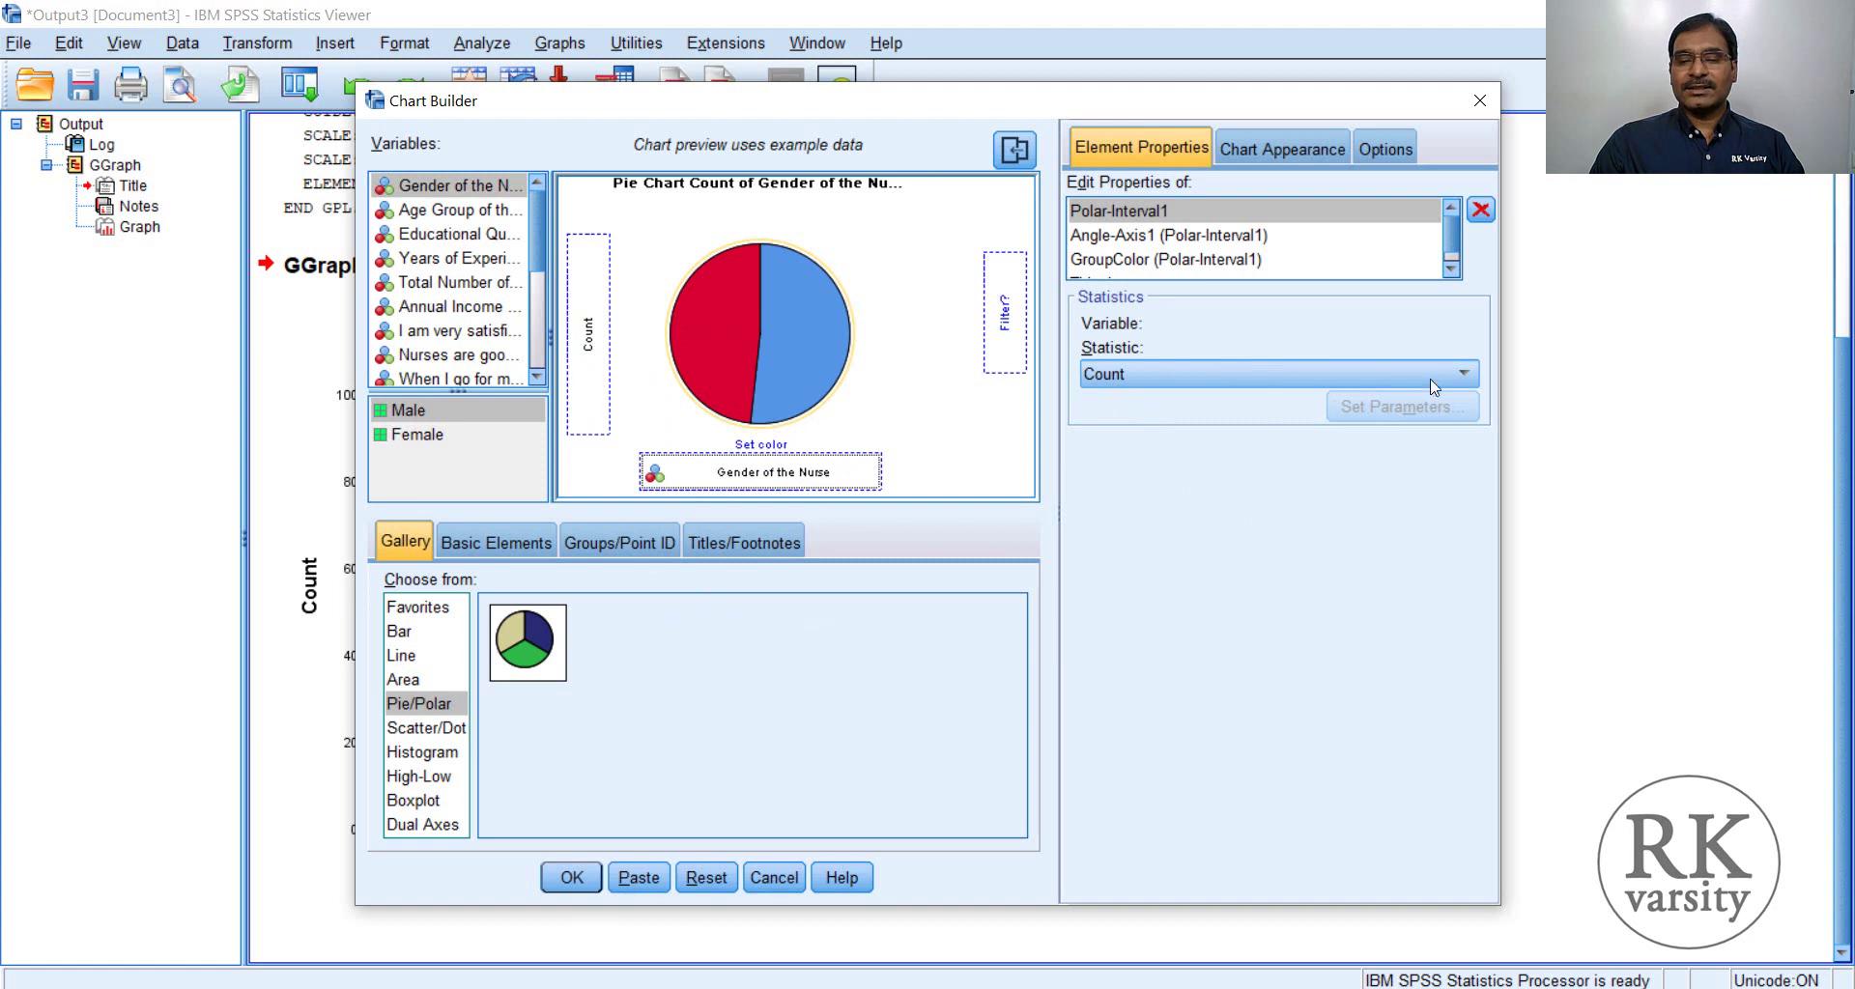
left_click(1464, 376)
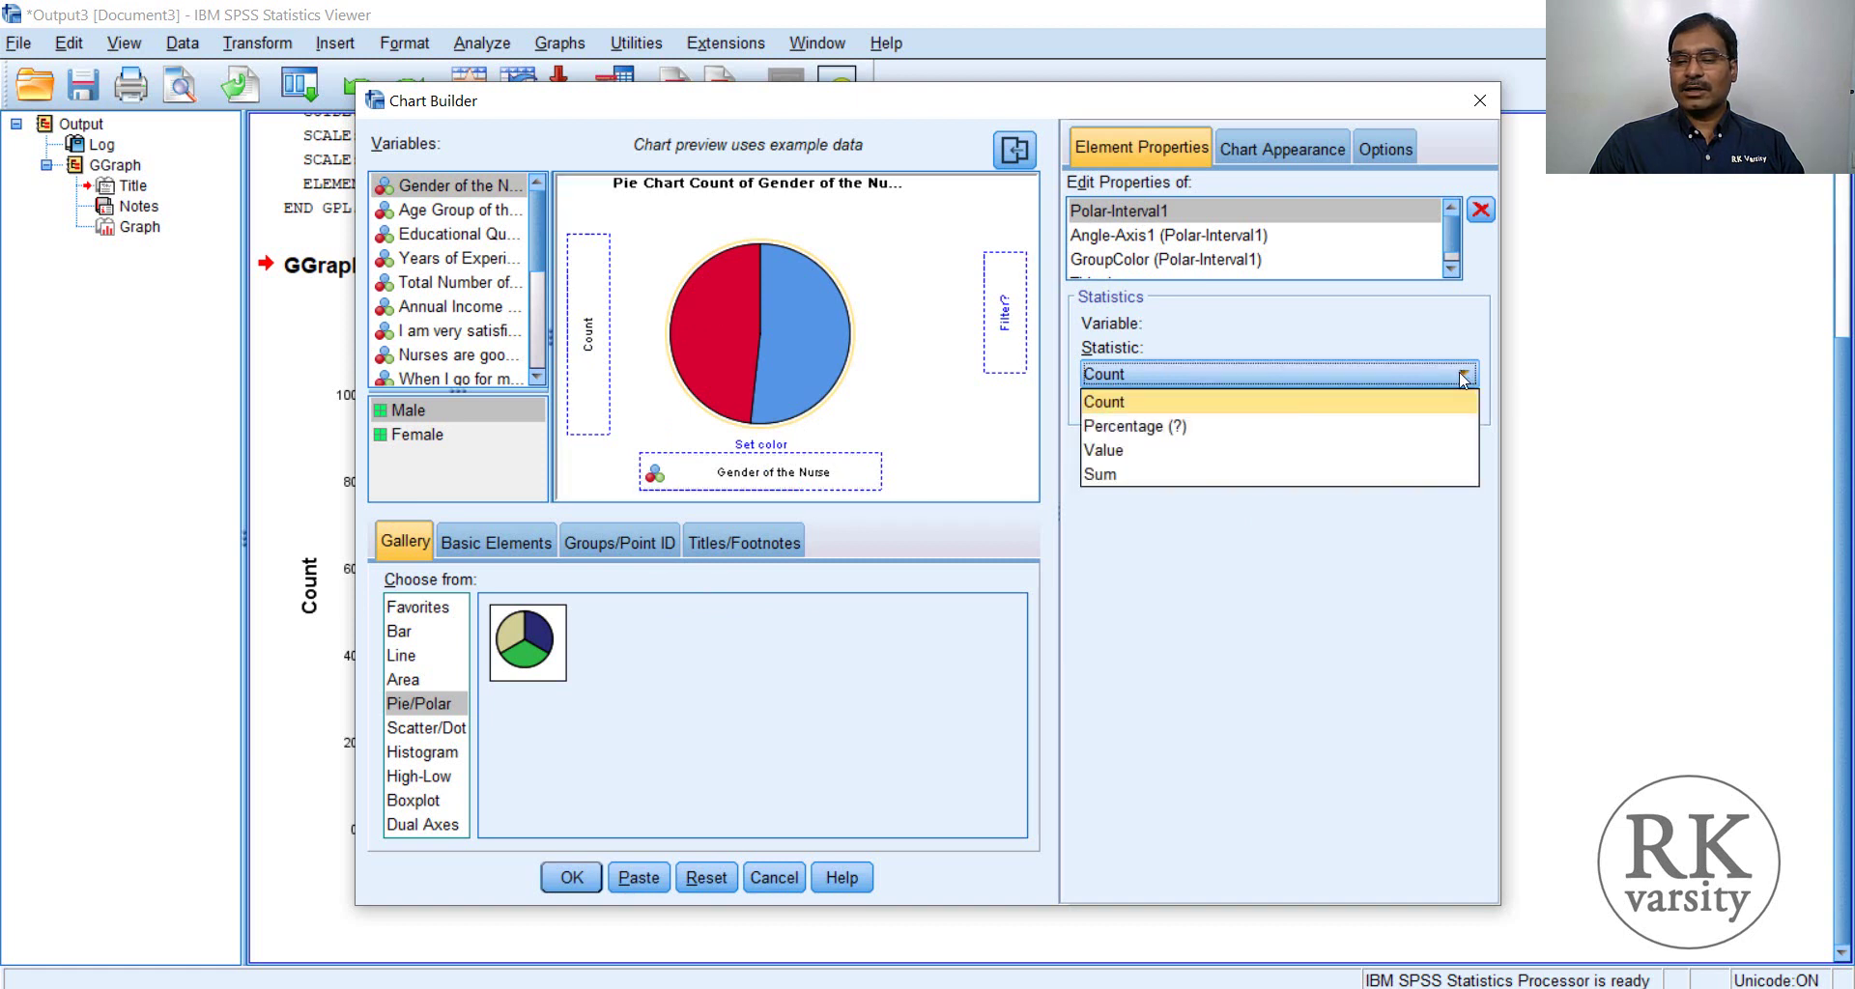
left_click(1398, 429)
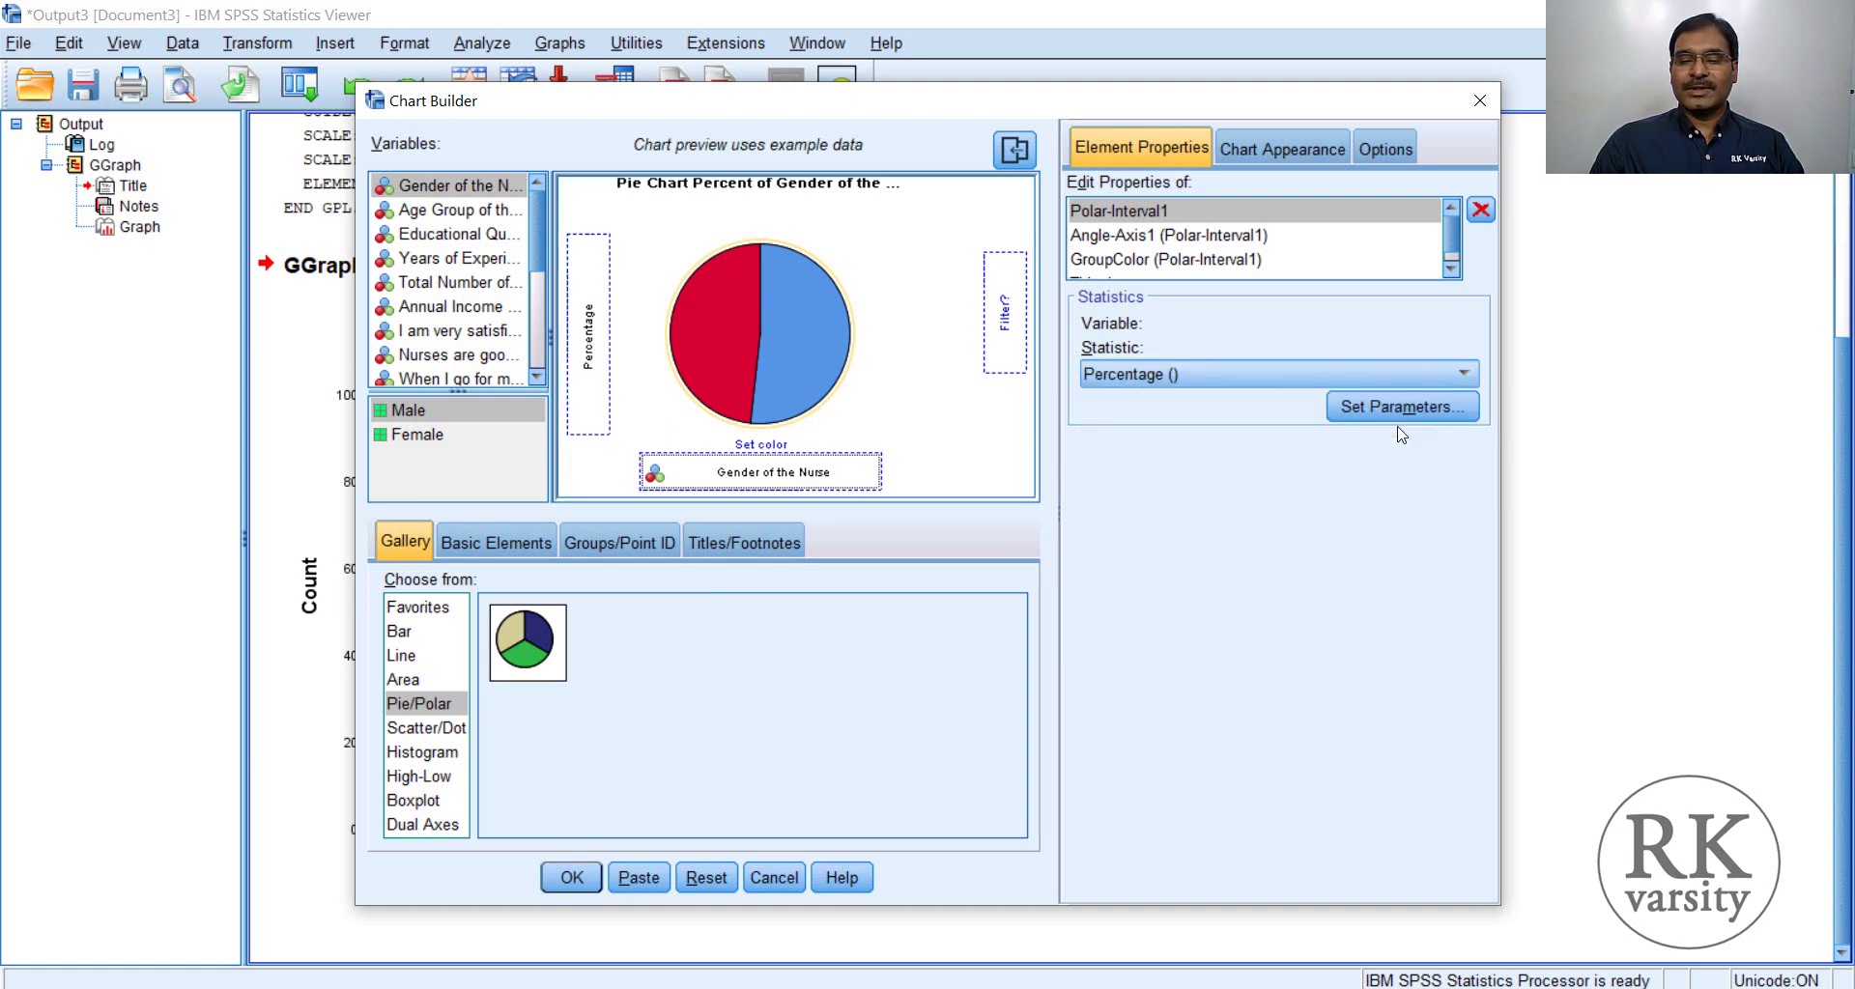
- Create the gender pie chart, then copy the age-group bar chart from the Viewer
left_click(571, 878)
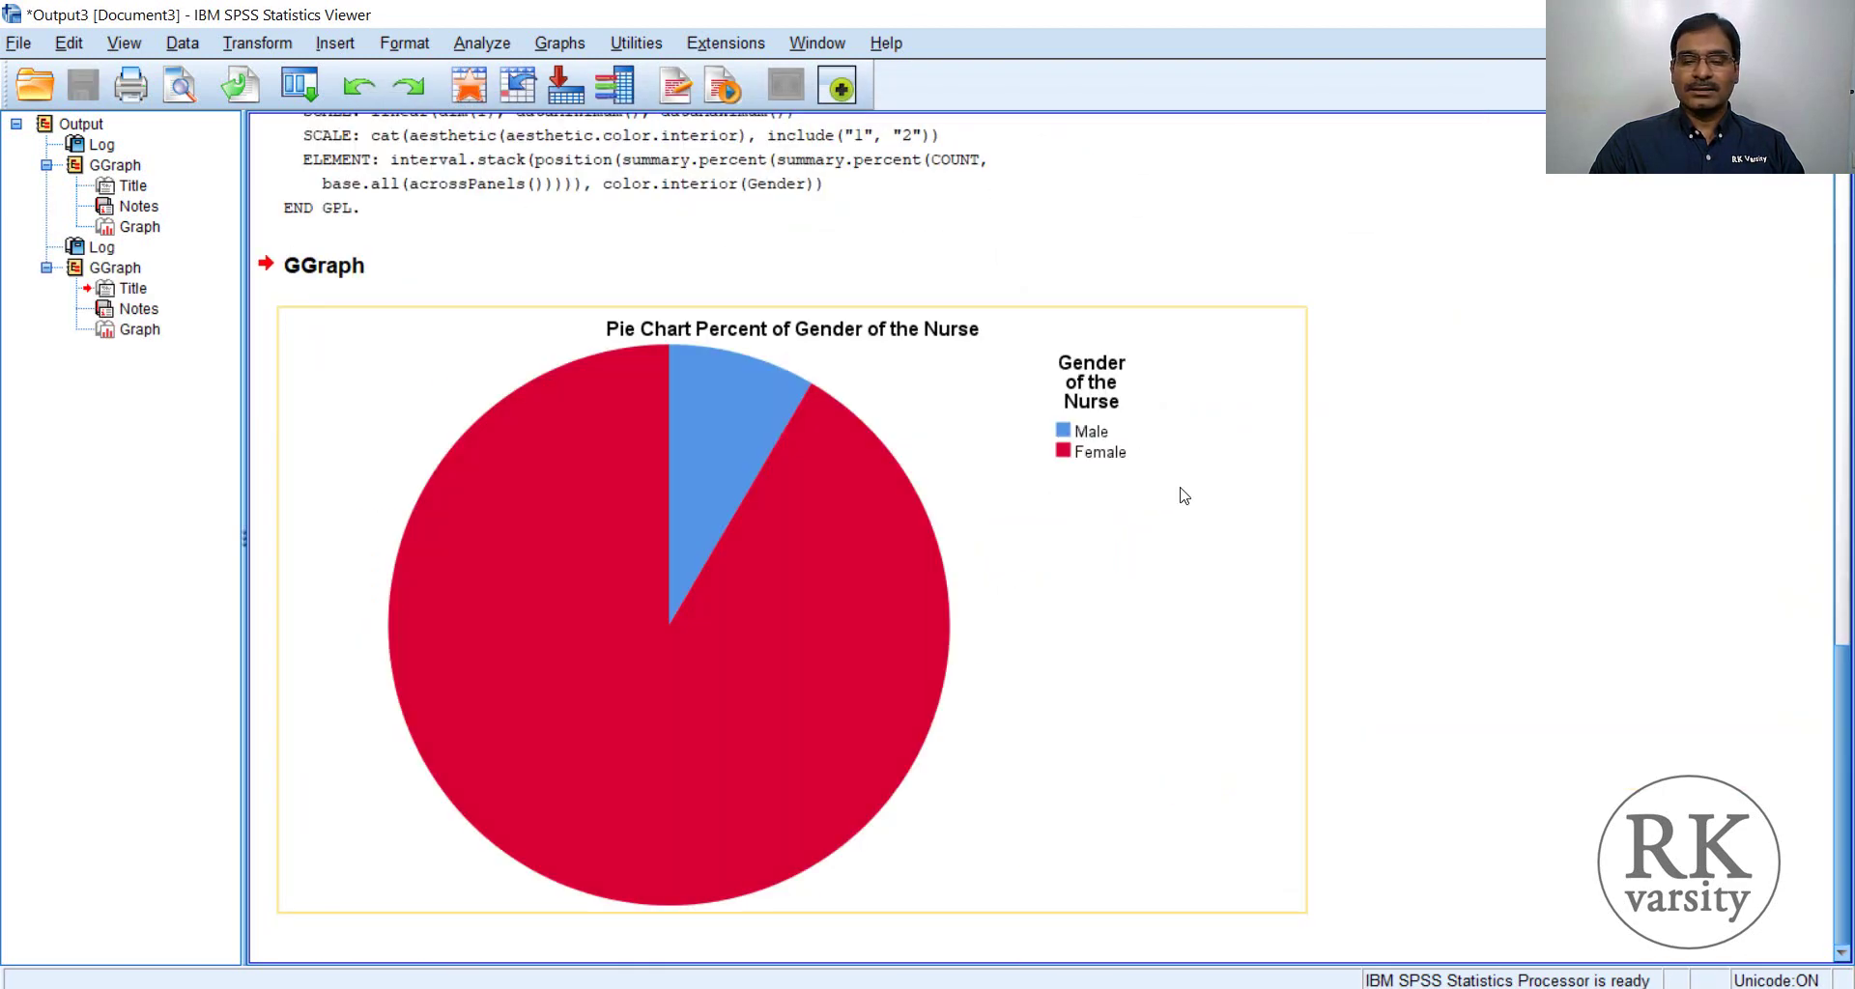
scroll(1845, 628, "up", 10)
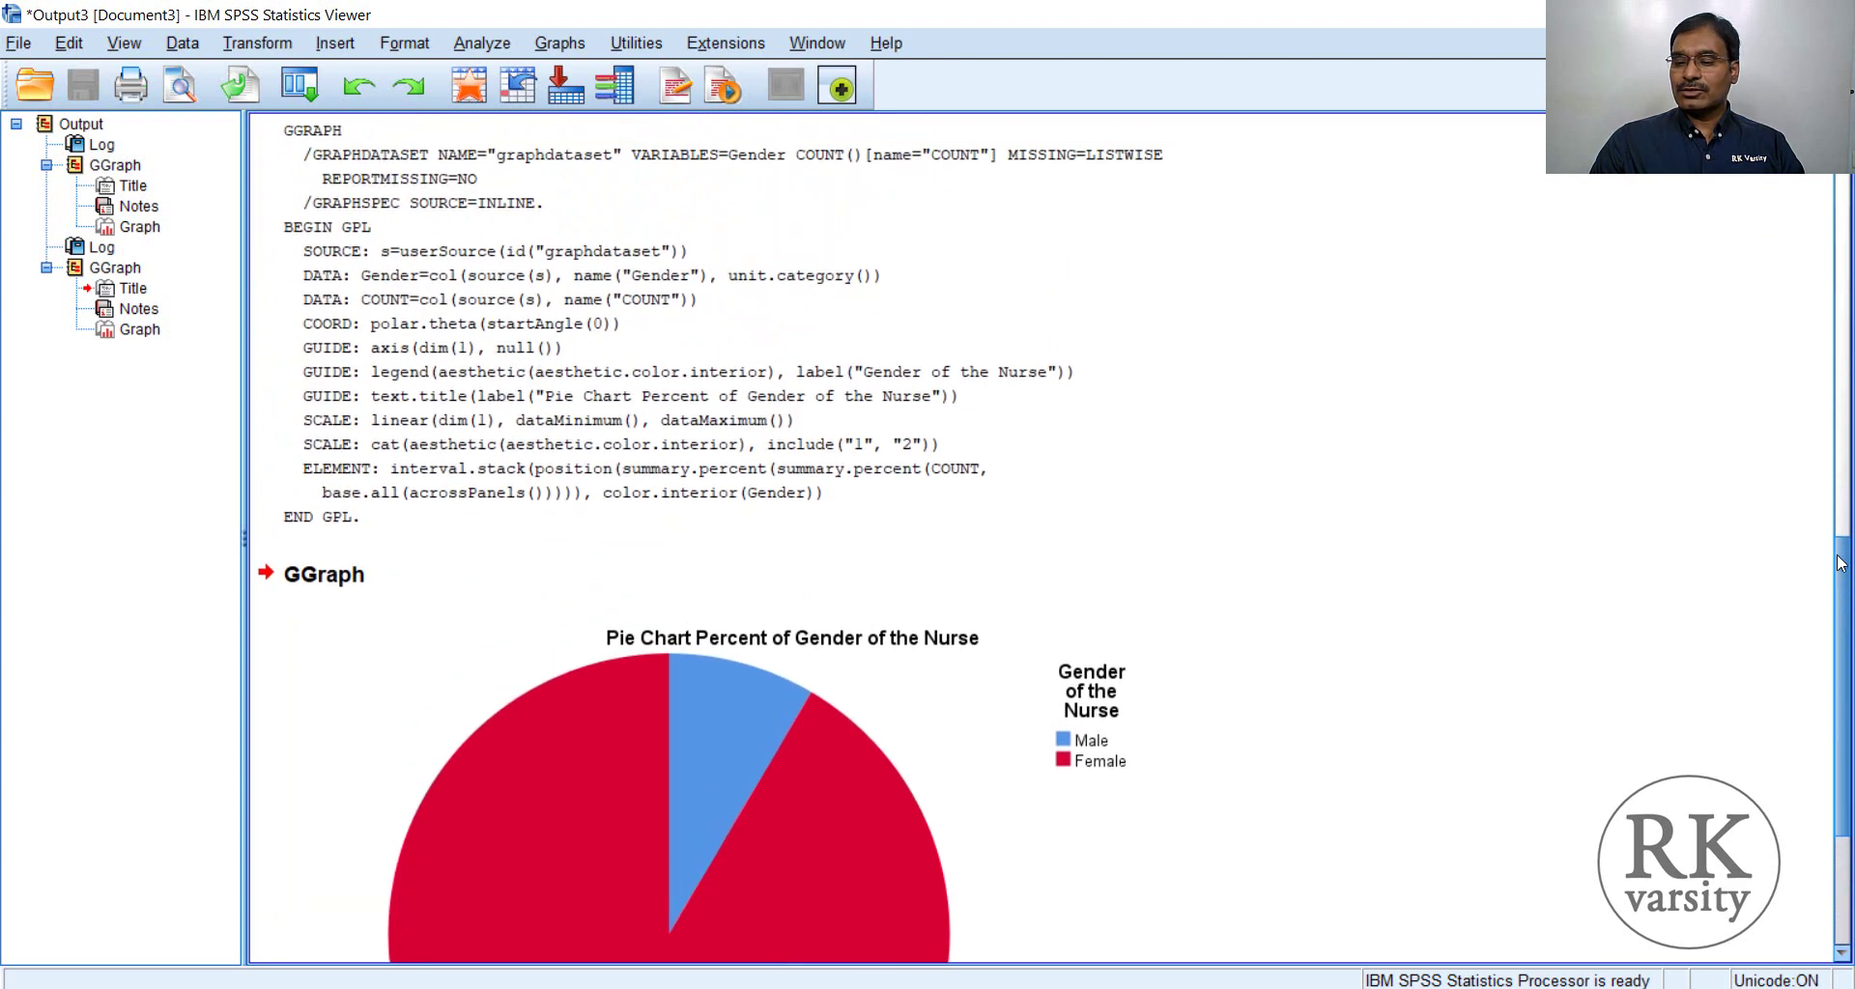
scroll(1845, 628, "up", 4)
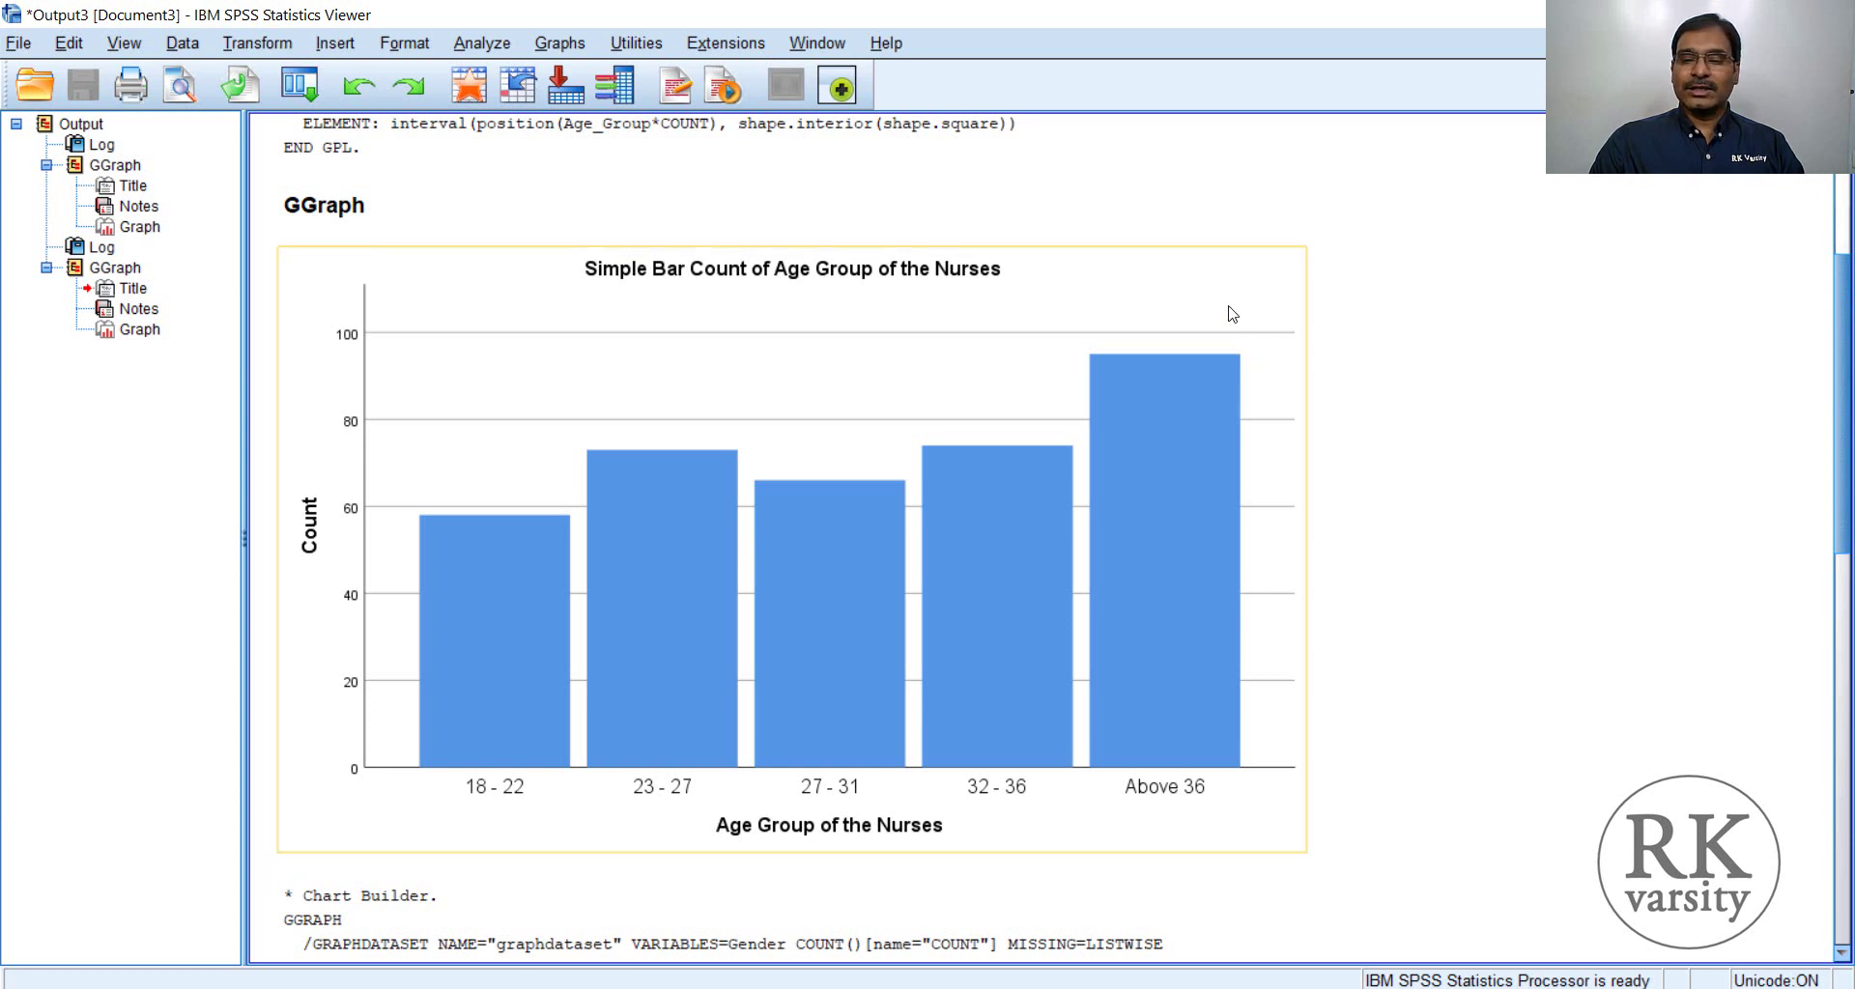
left_click(1229, 307)
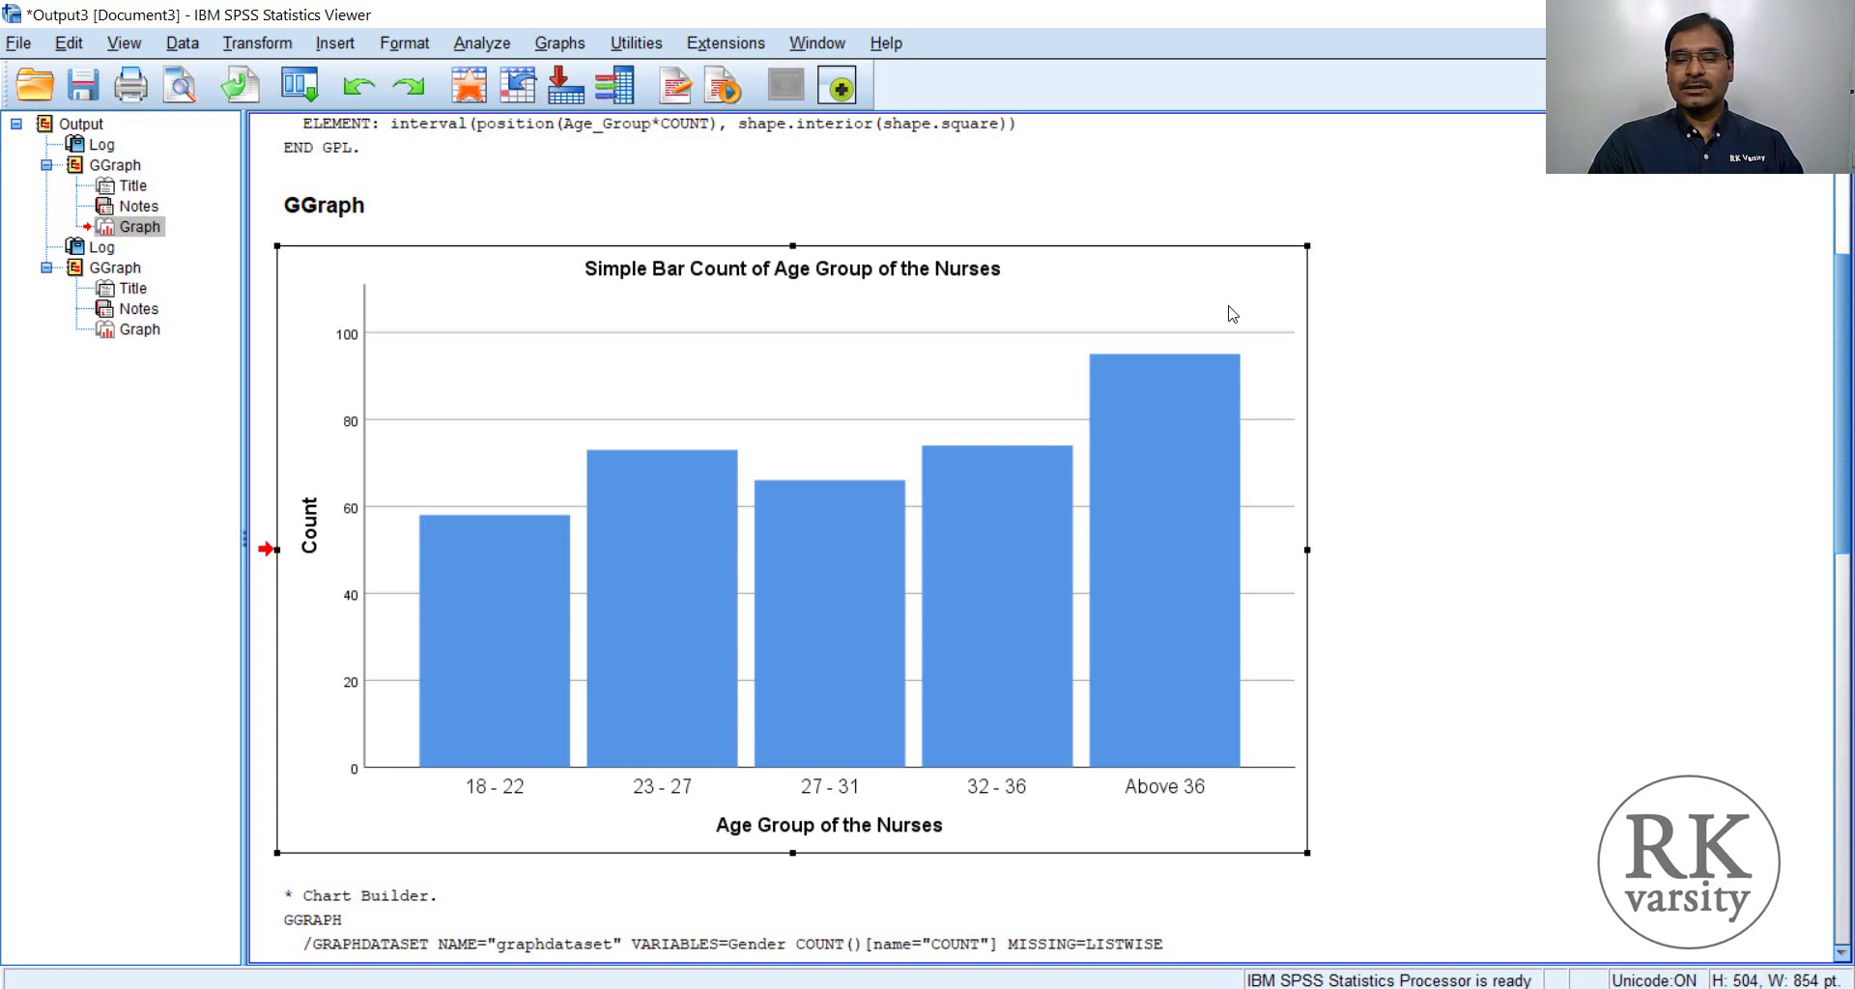
right_click(1231, 312)
left_click(1256, 367)
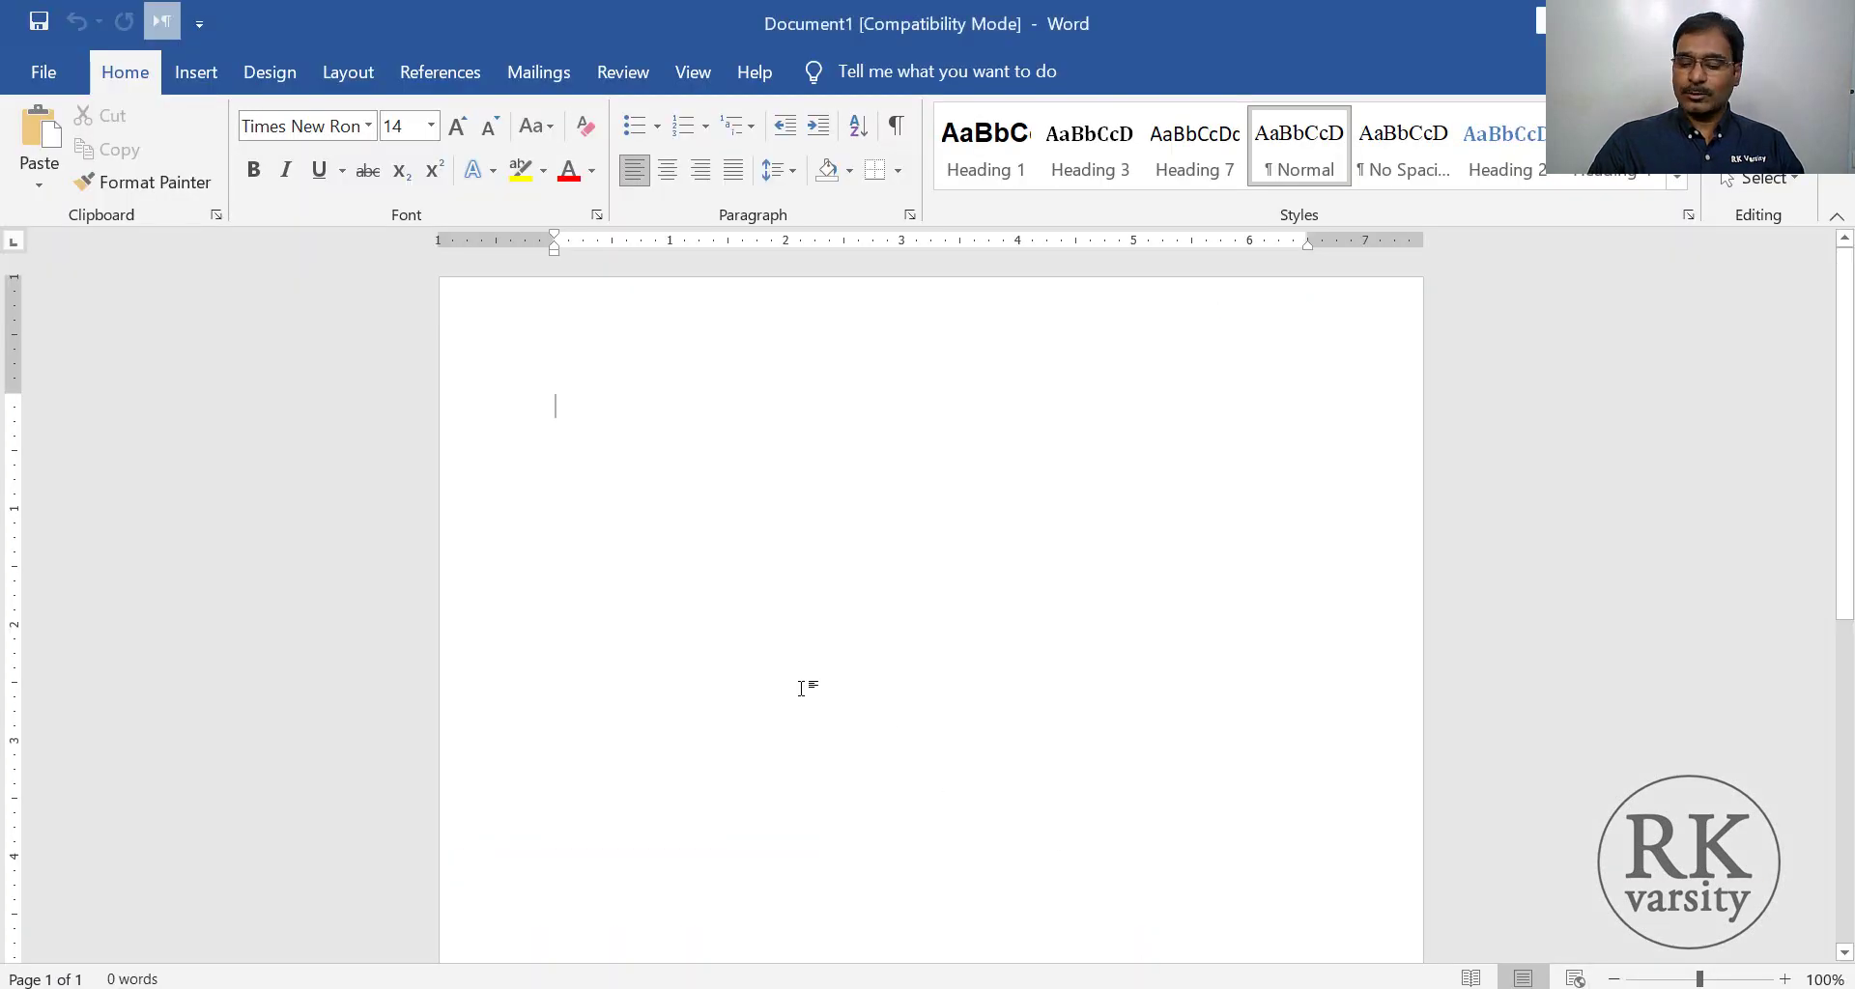
- Paste the bar chart as a picture on a new line and shrink it to fit the page
key("Return")
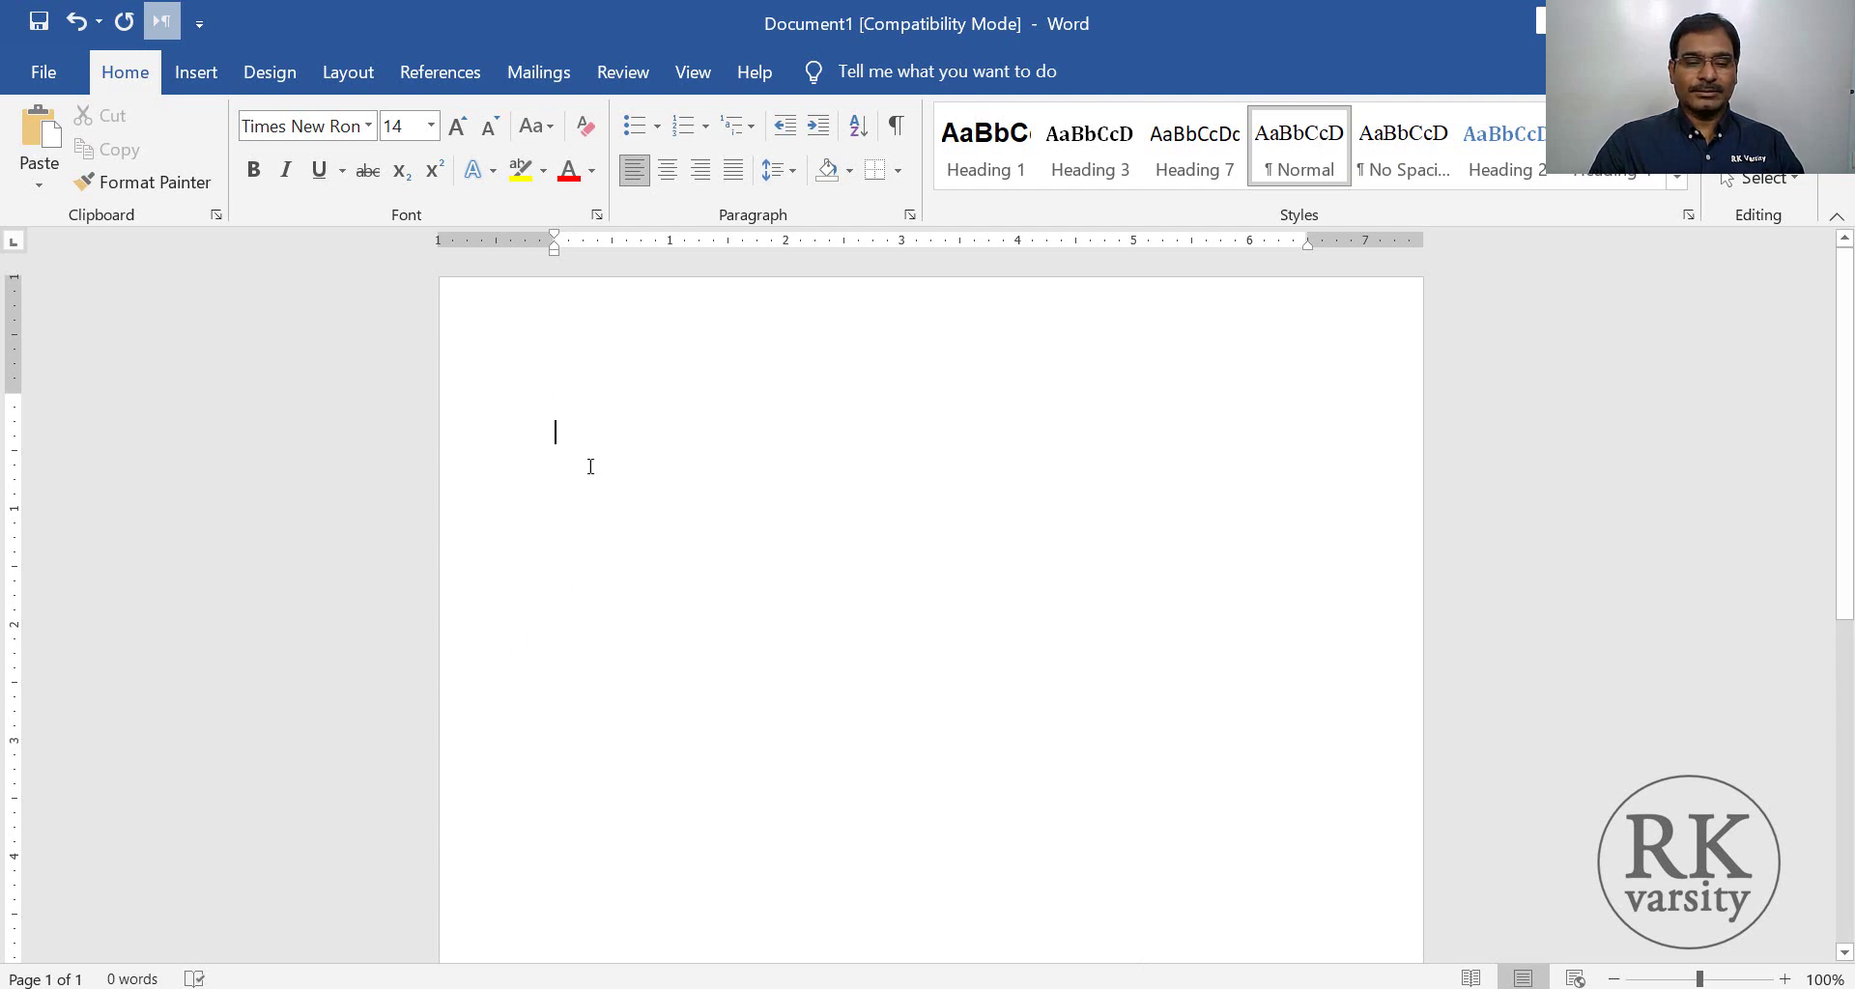
right_click(591, 466)
left_click(723, 599)
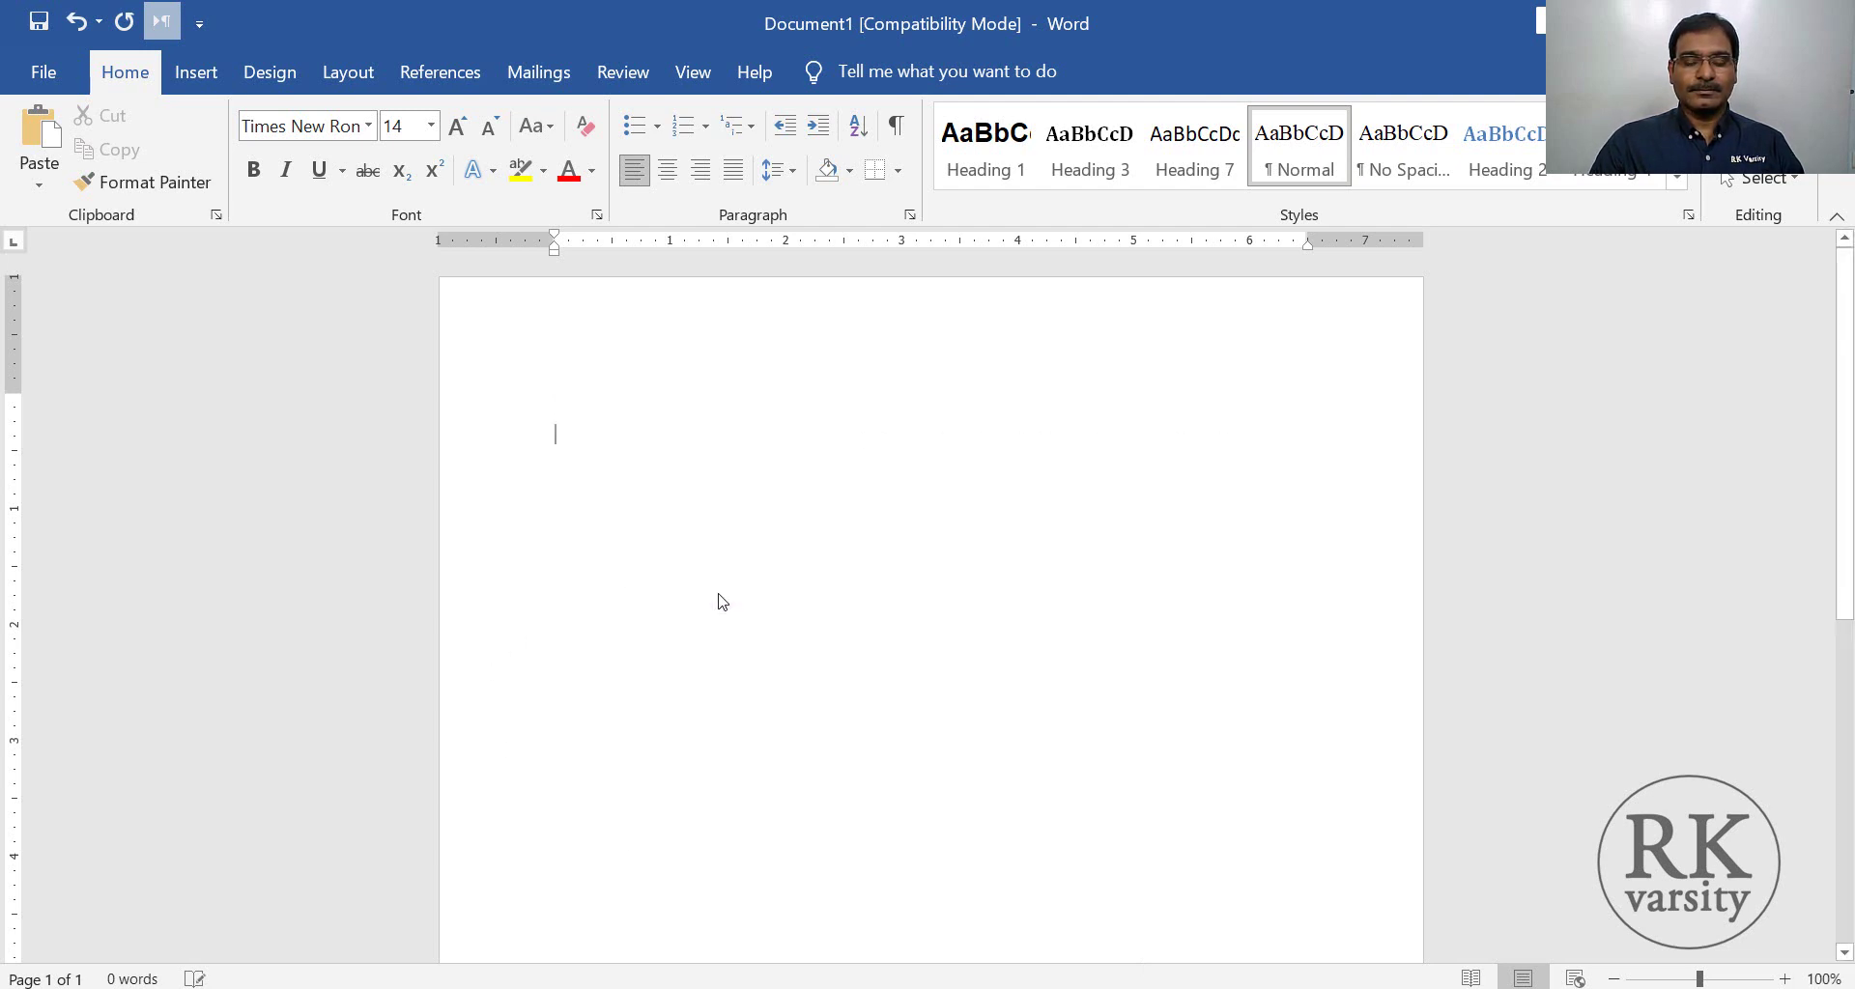
left_click(1027, 681)
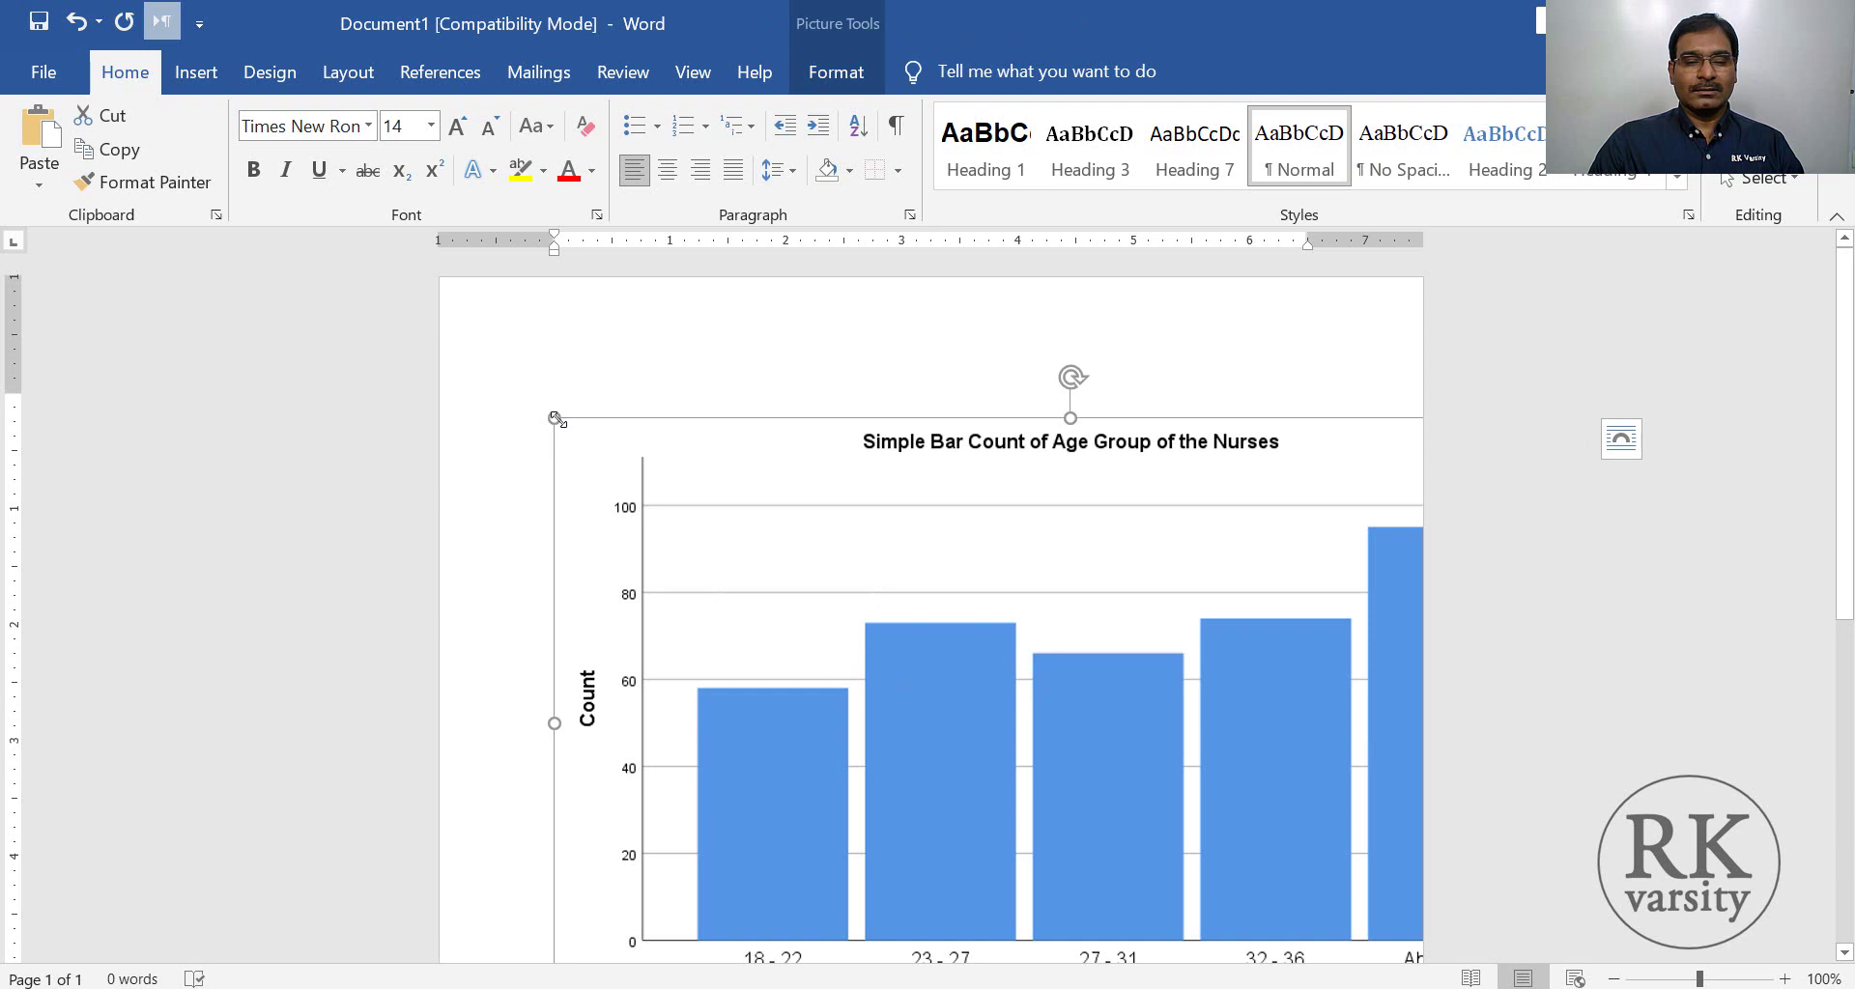
left_click_drag(555, 418, 874, 679)
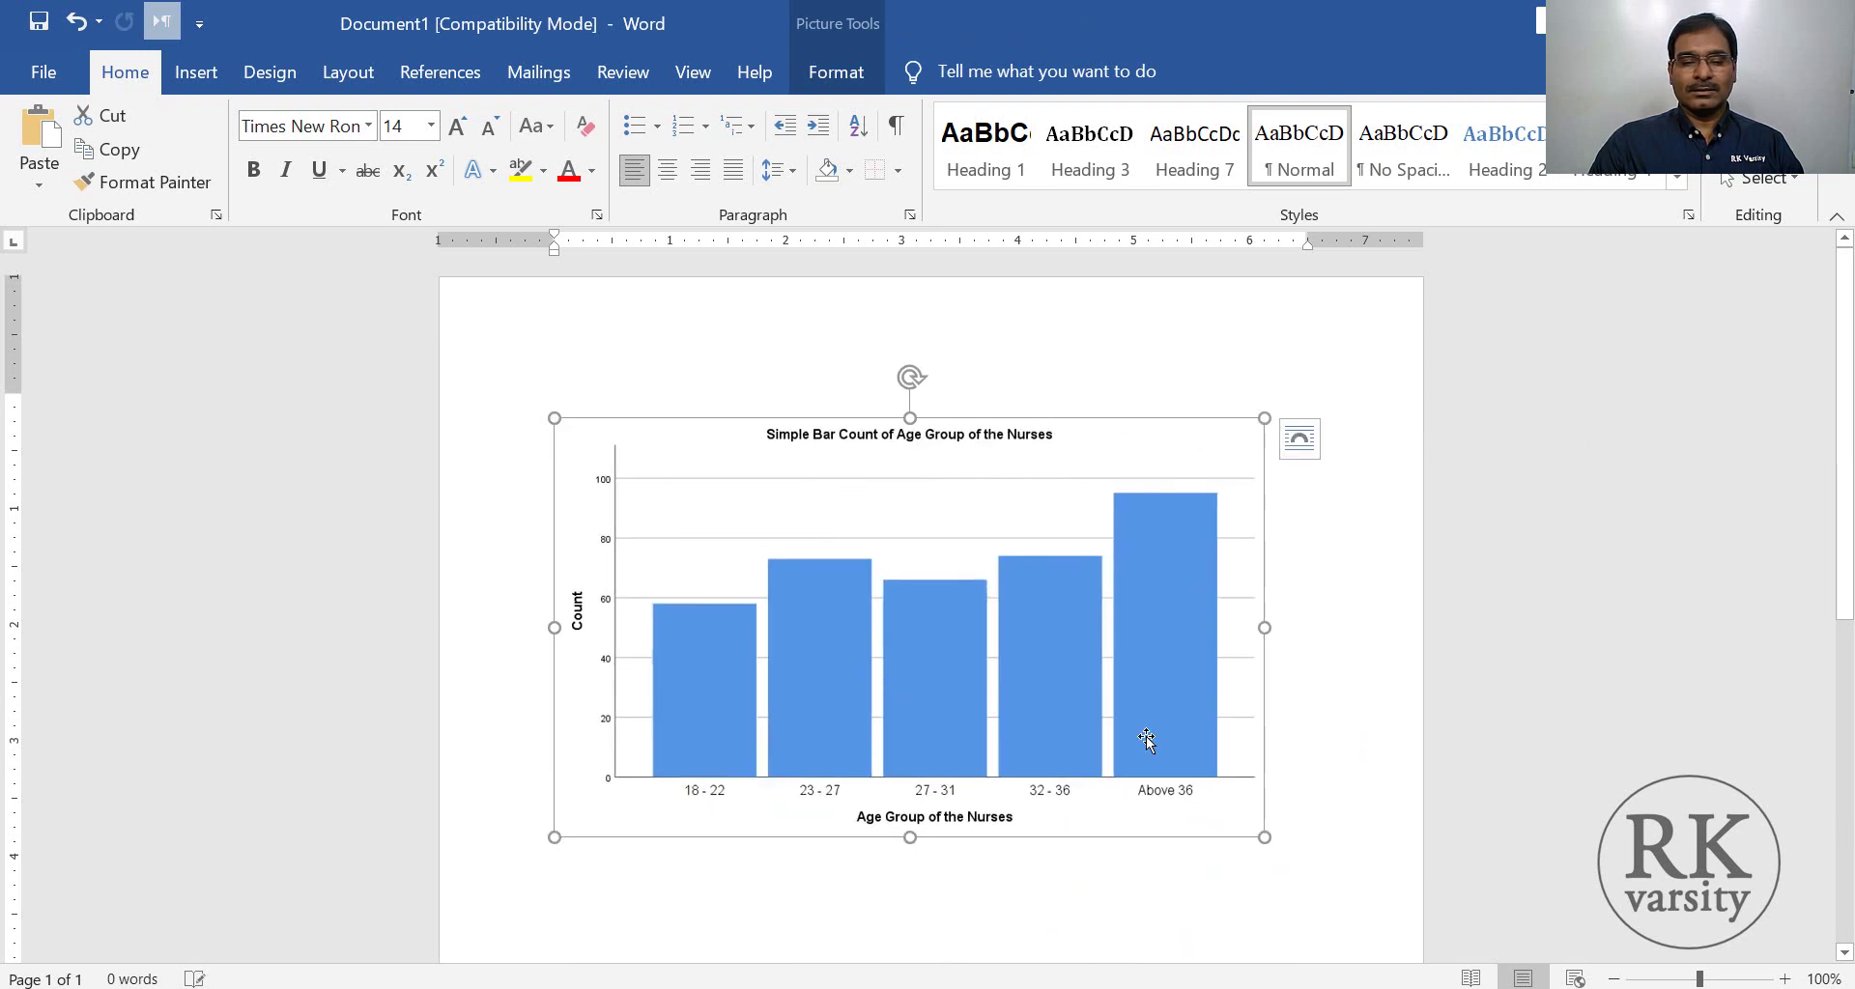
scroll(584, 514, "down", 10)
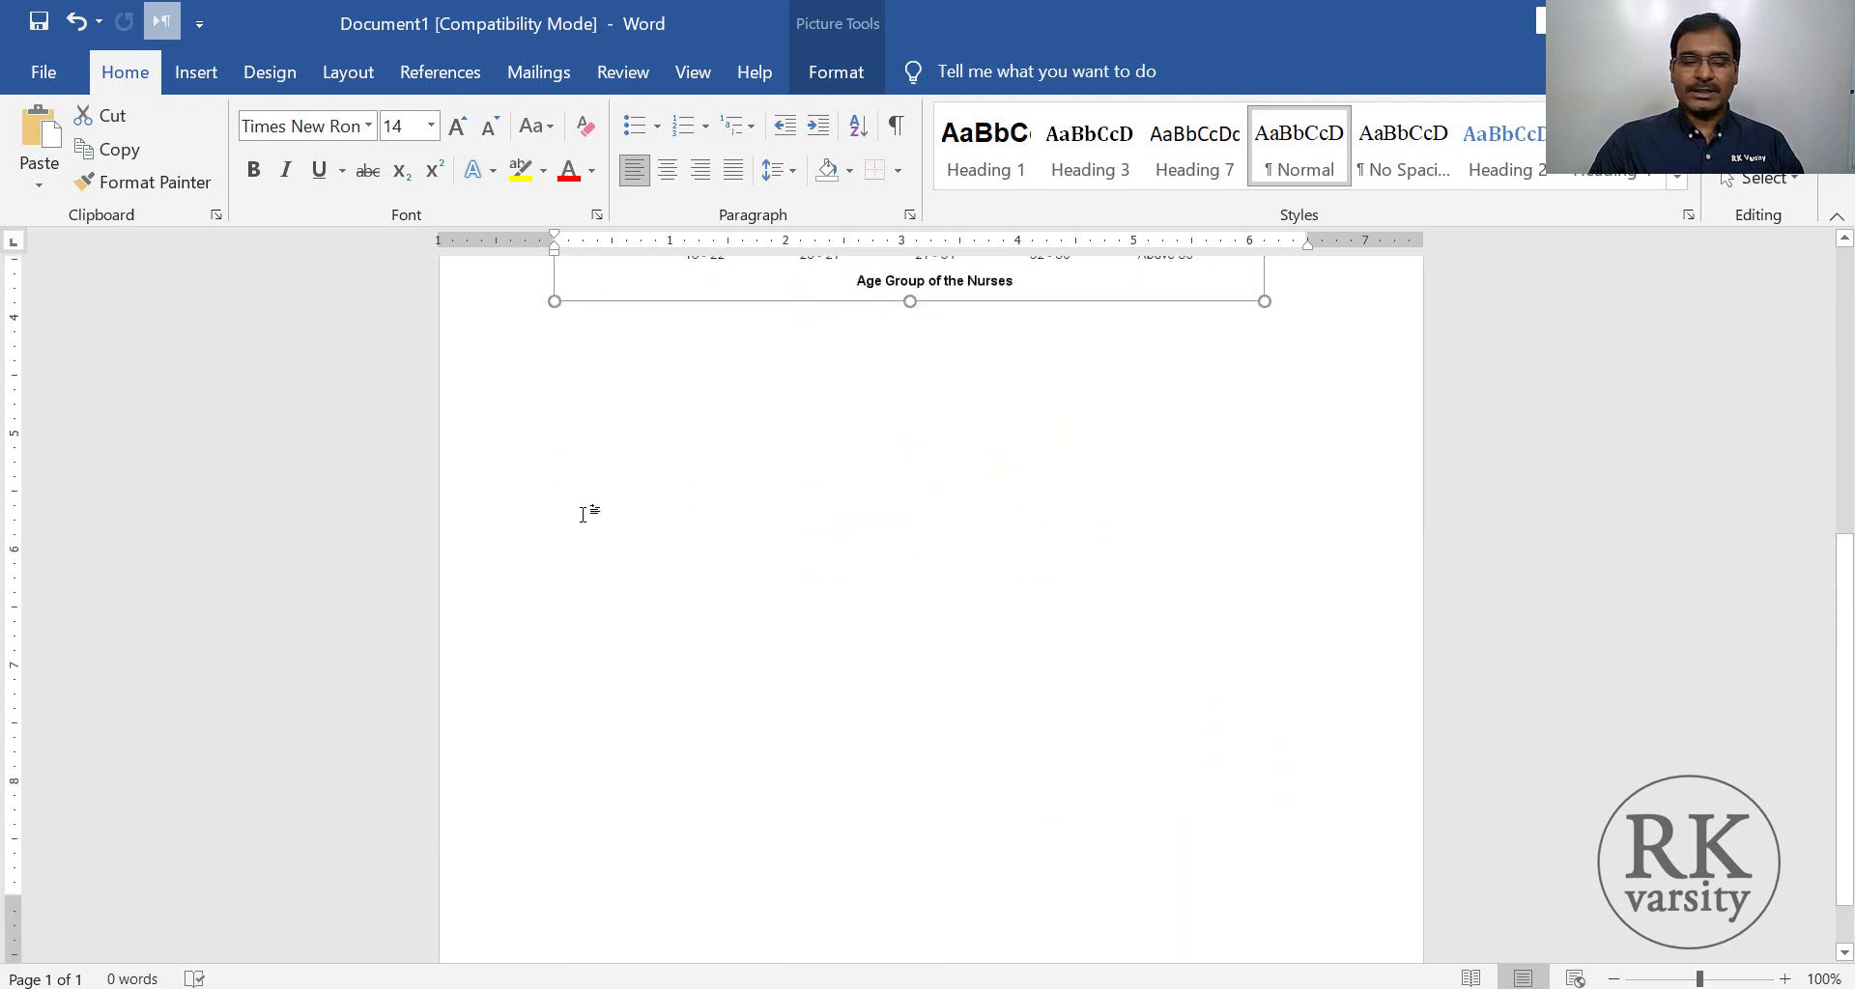
left_click(564, 394)
scroll(561, 392, "up", 7)
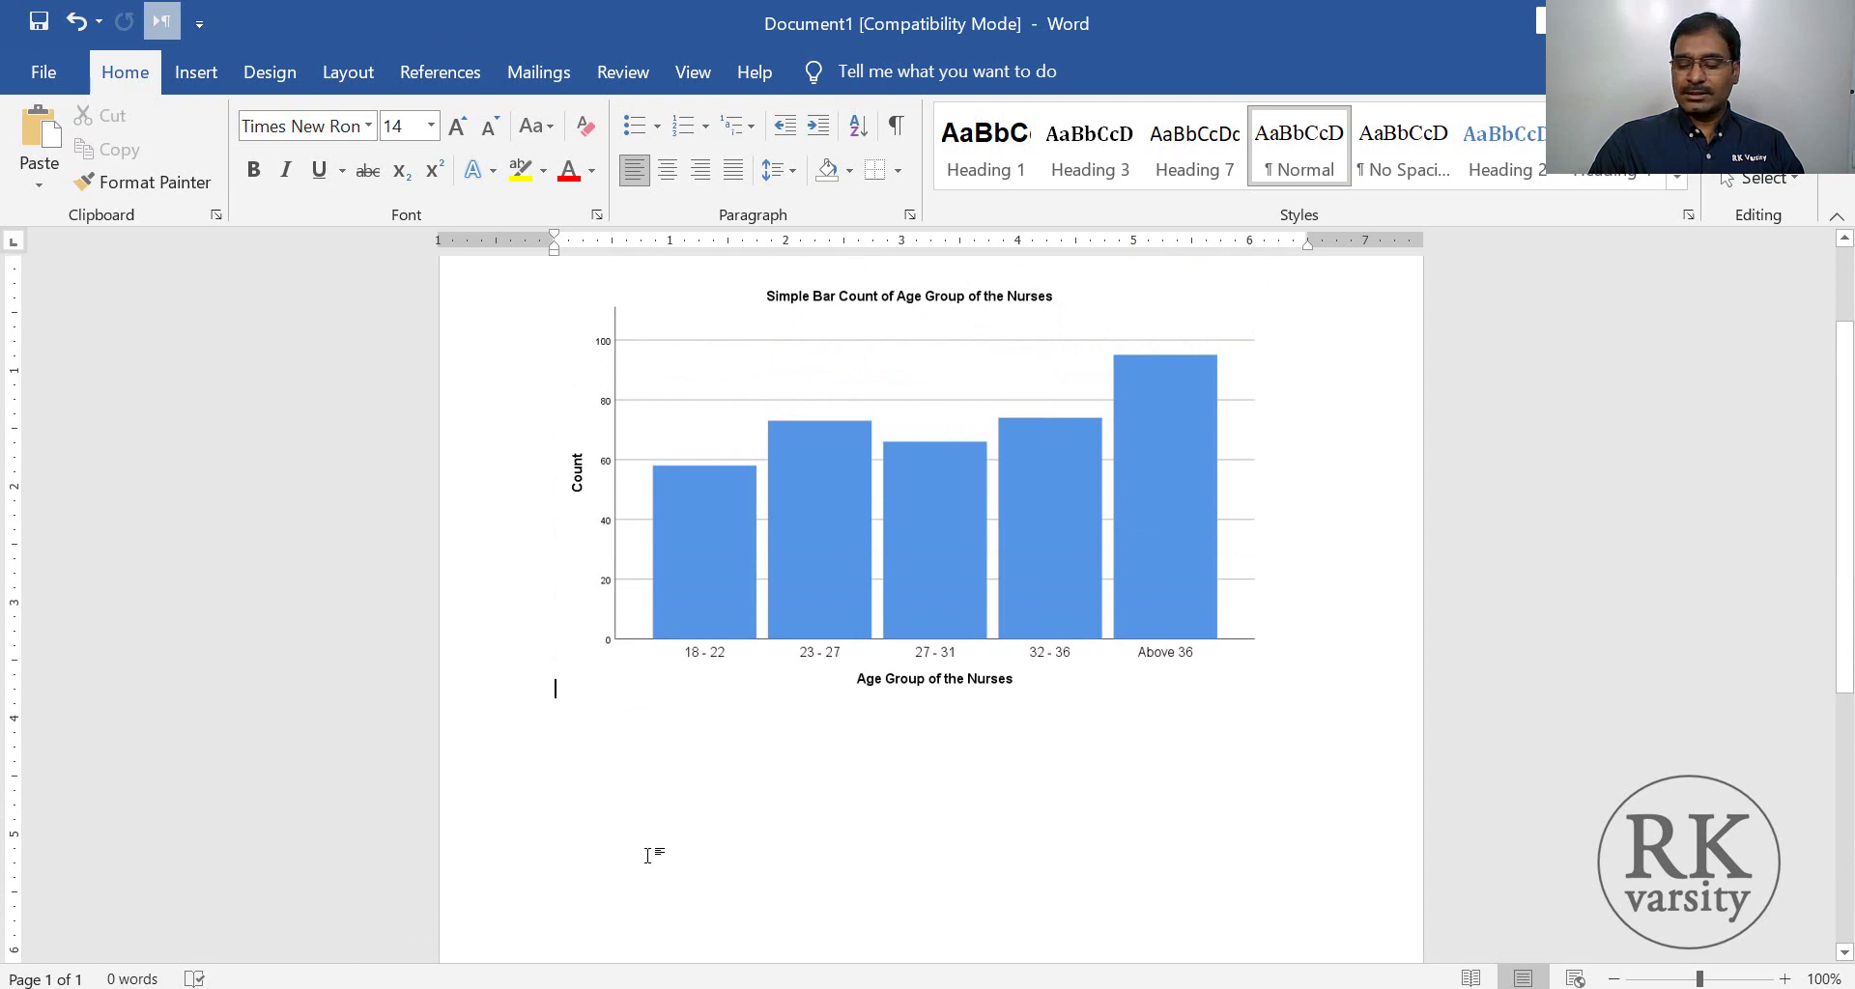
- Paste the gender pie chart below the bar chart with Ctrl+V
scroll(648, 856, "up", 1)
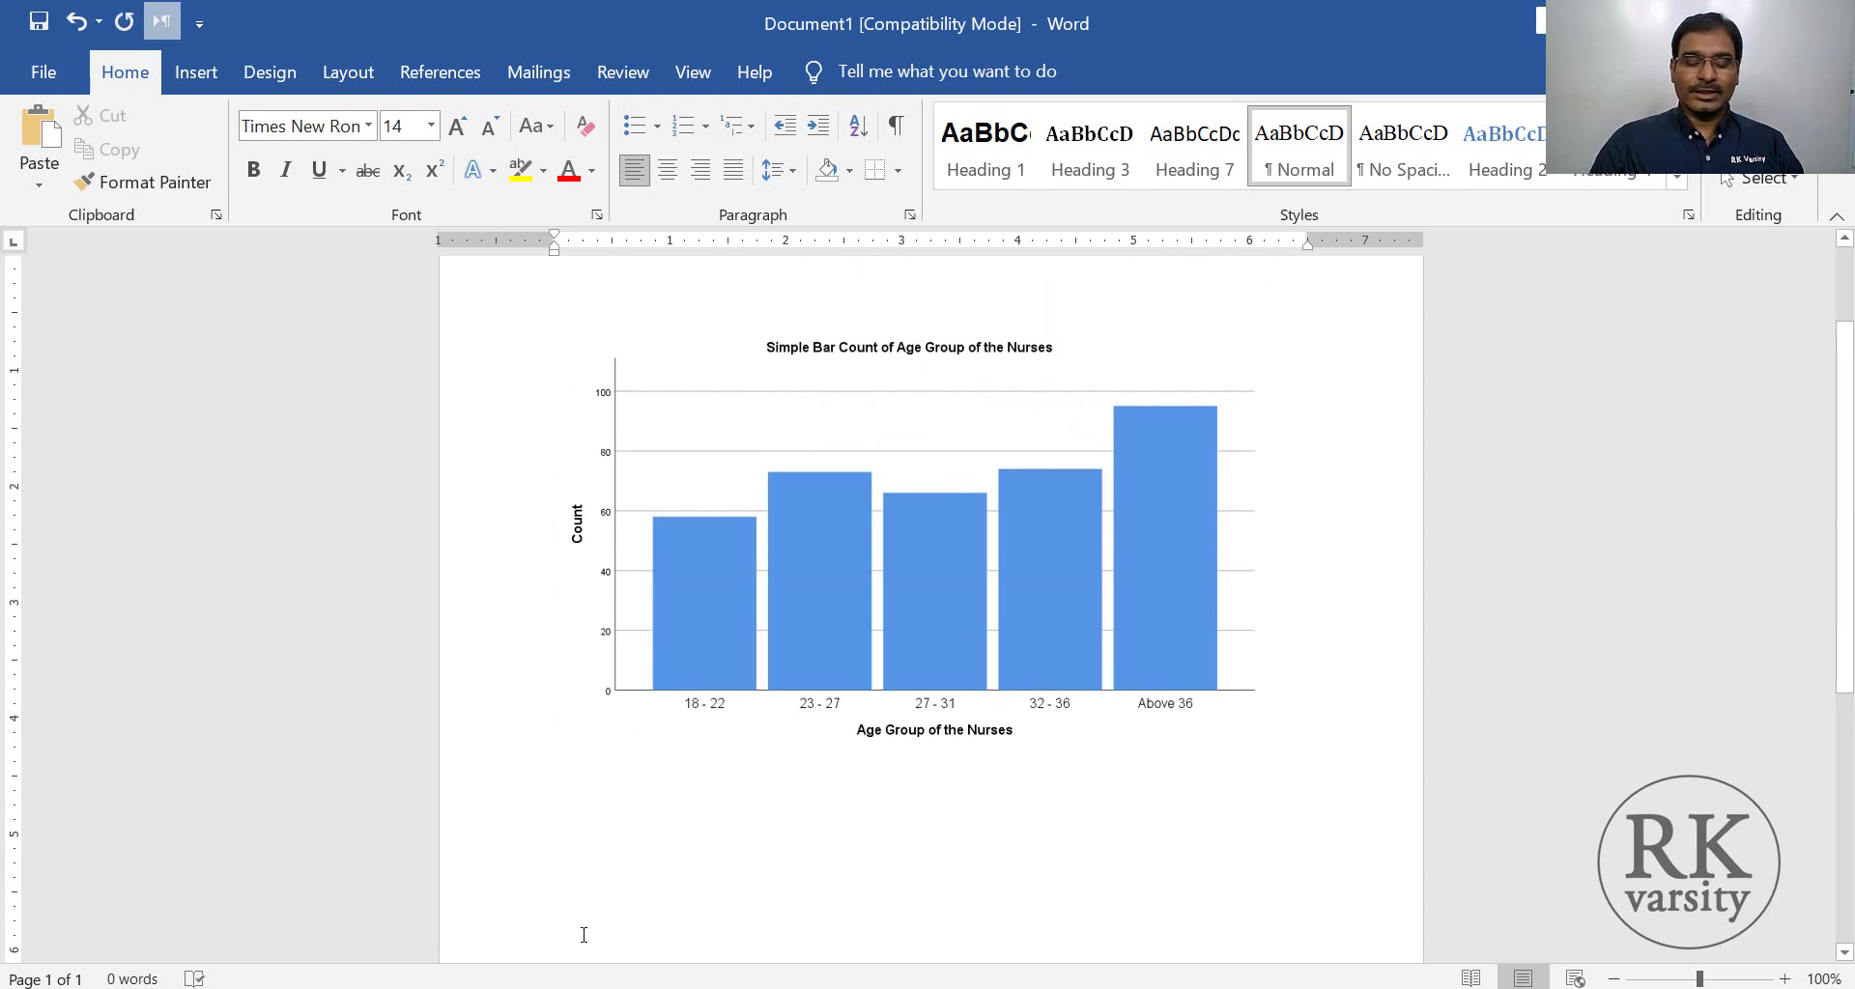
left_click(595, 822)
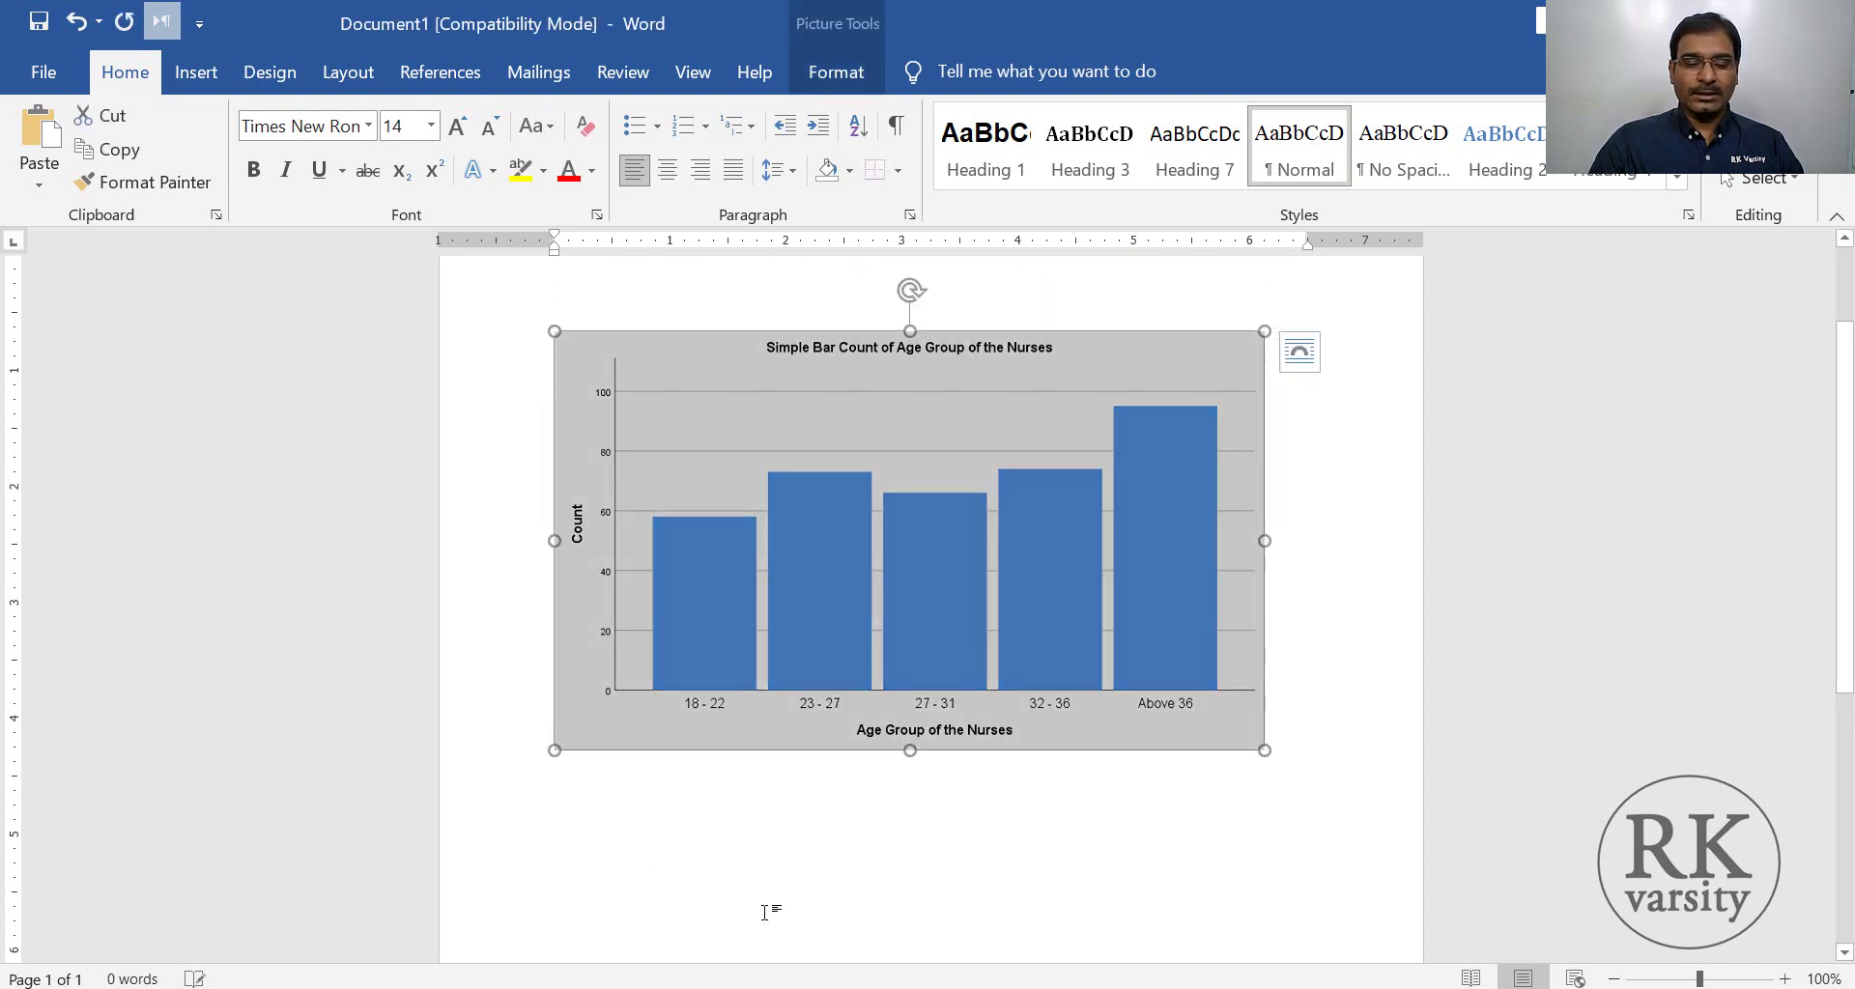
double_click(769, 863)
key("ctrl+v")
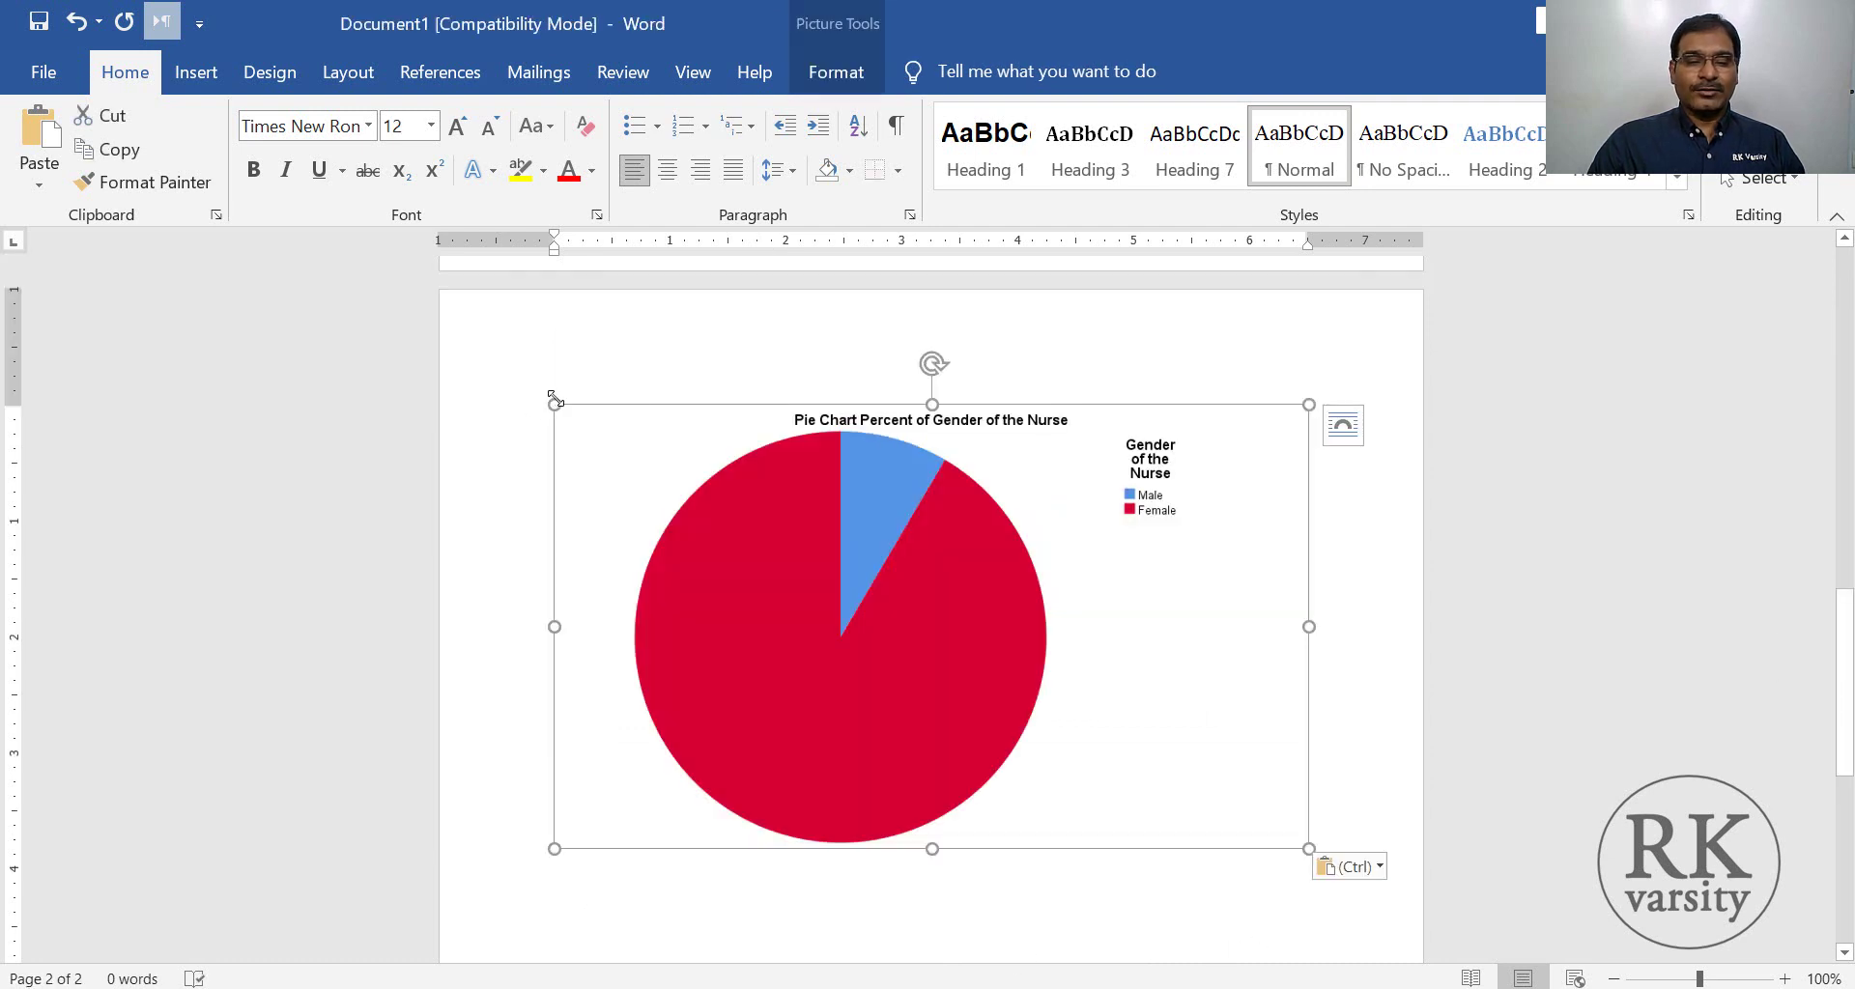
- Shrink the bar chart picture further so both charts fit on one page
scroll(1739, 535, "up", 10)
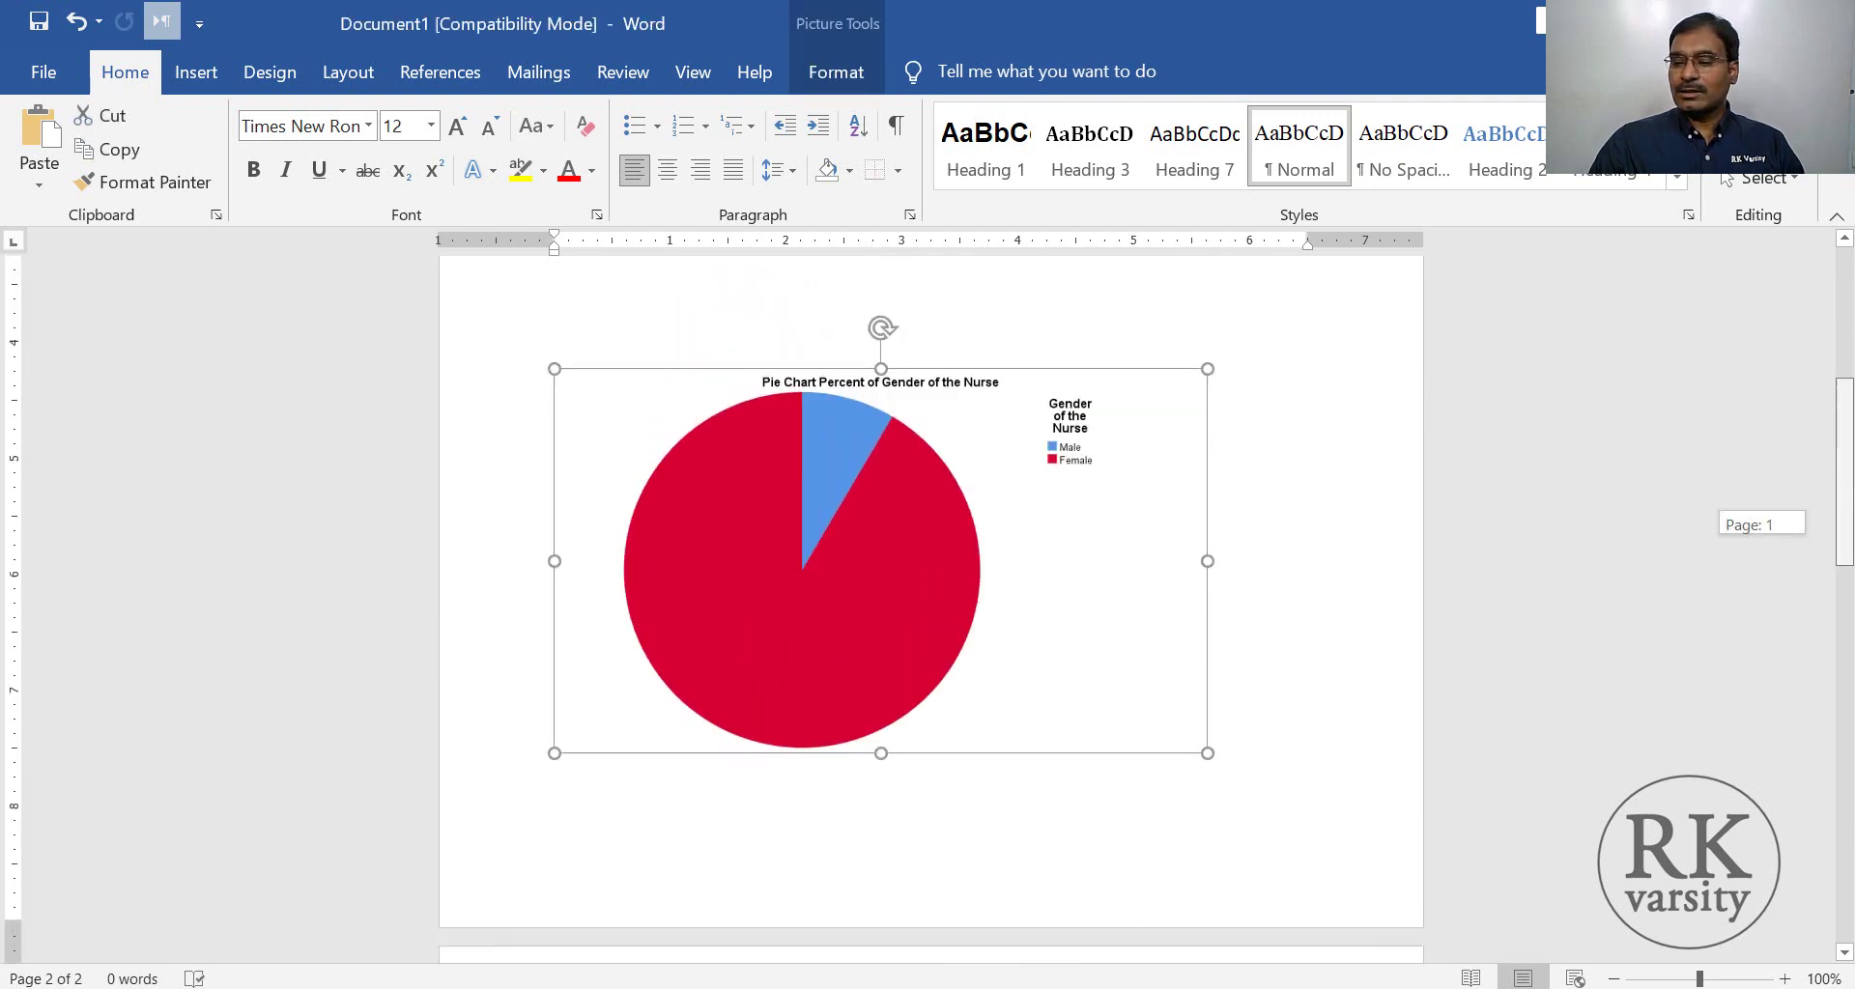
left_click(933, 521)
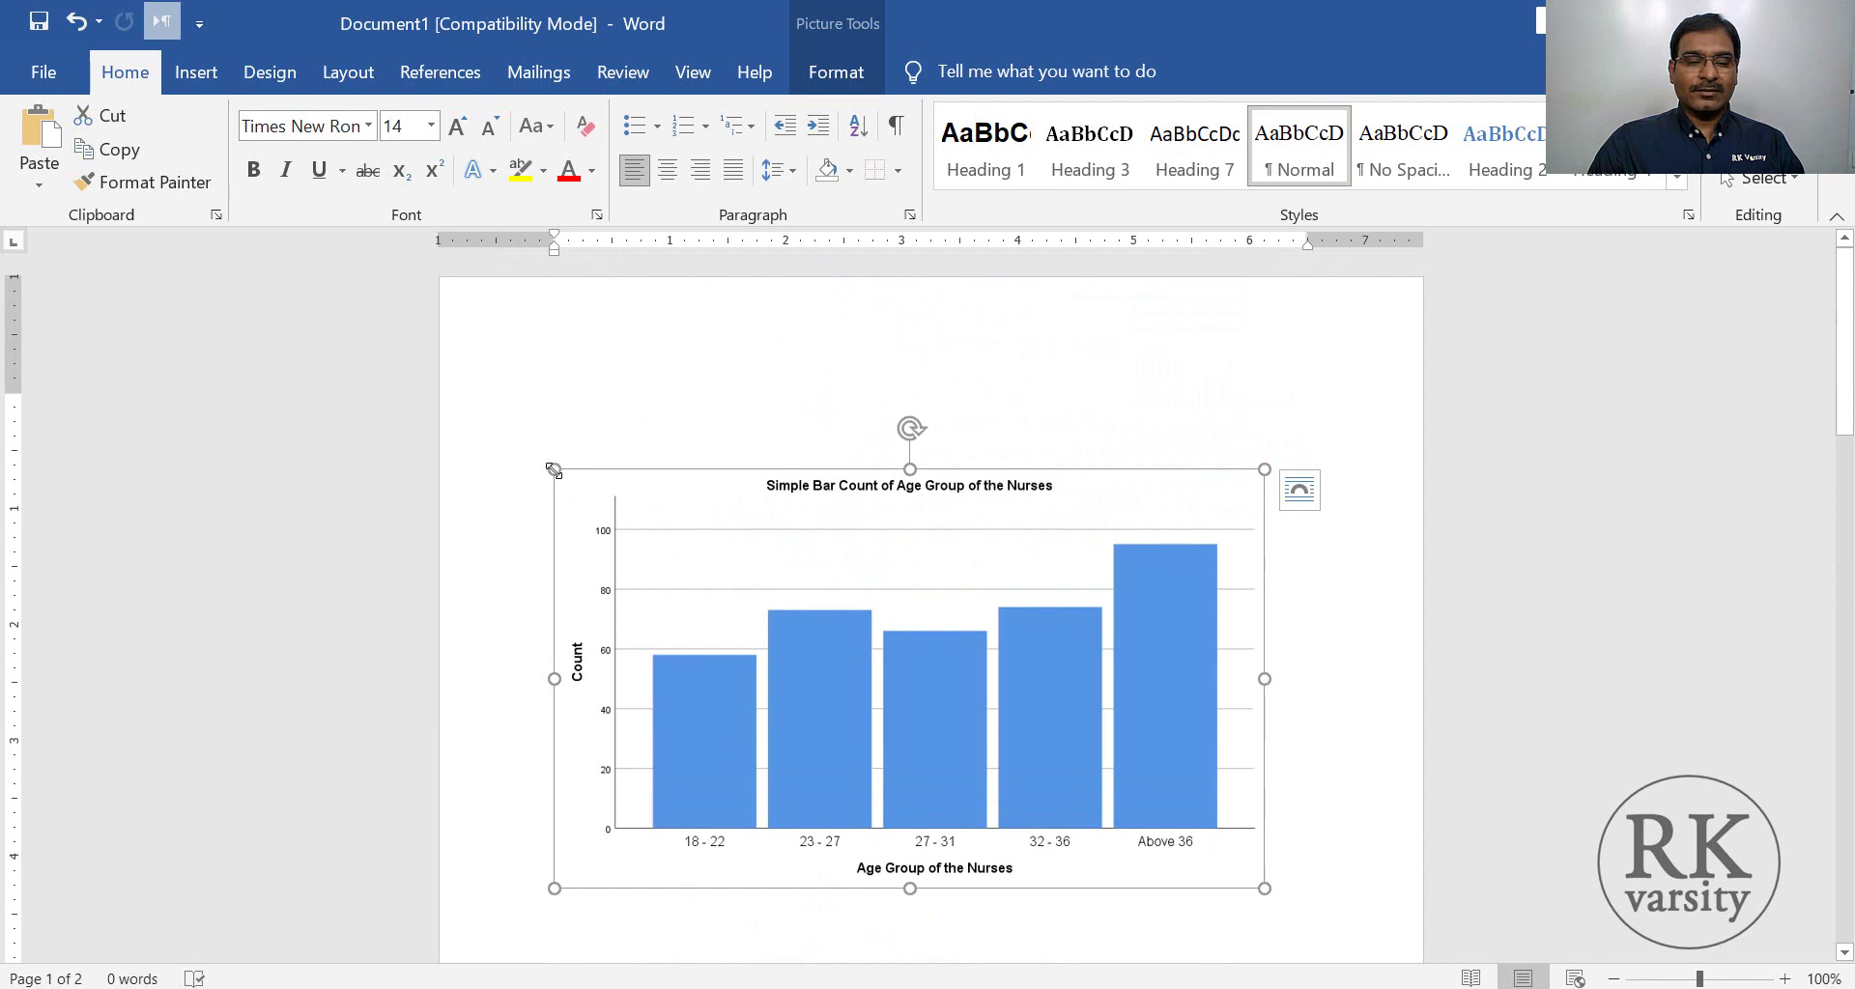
left_click_drag(556, 470, 632, 552)
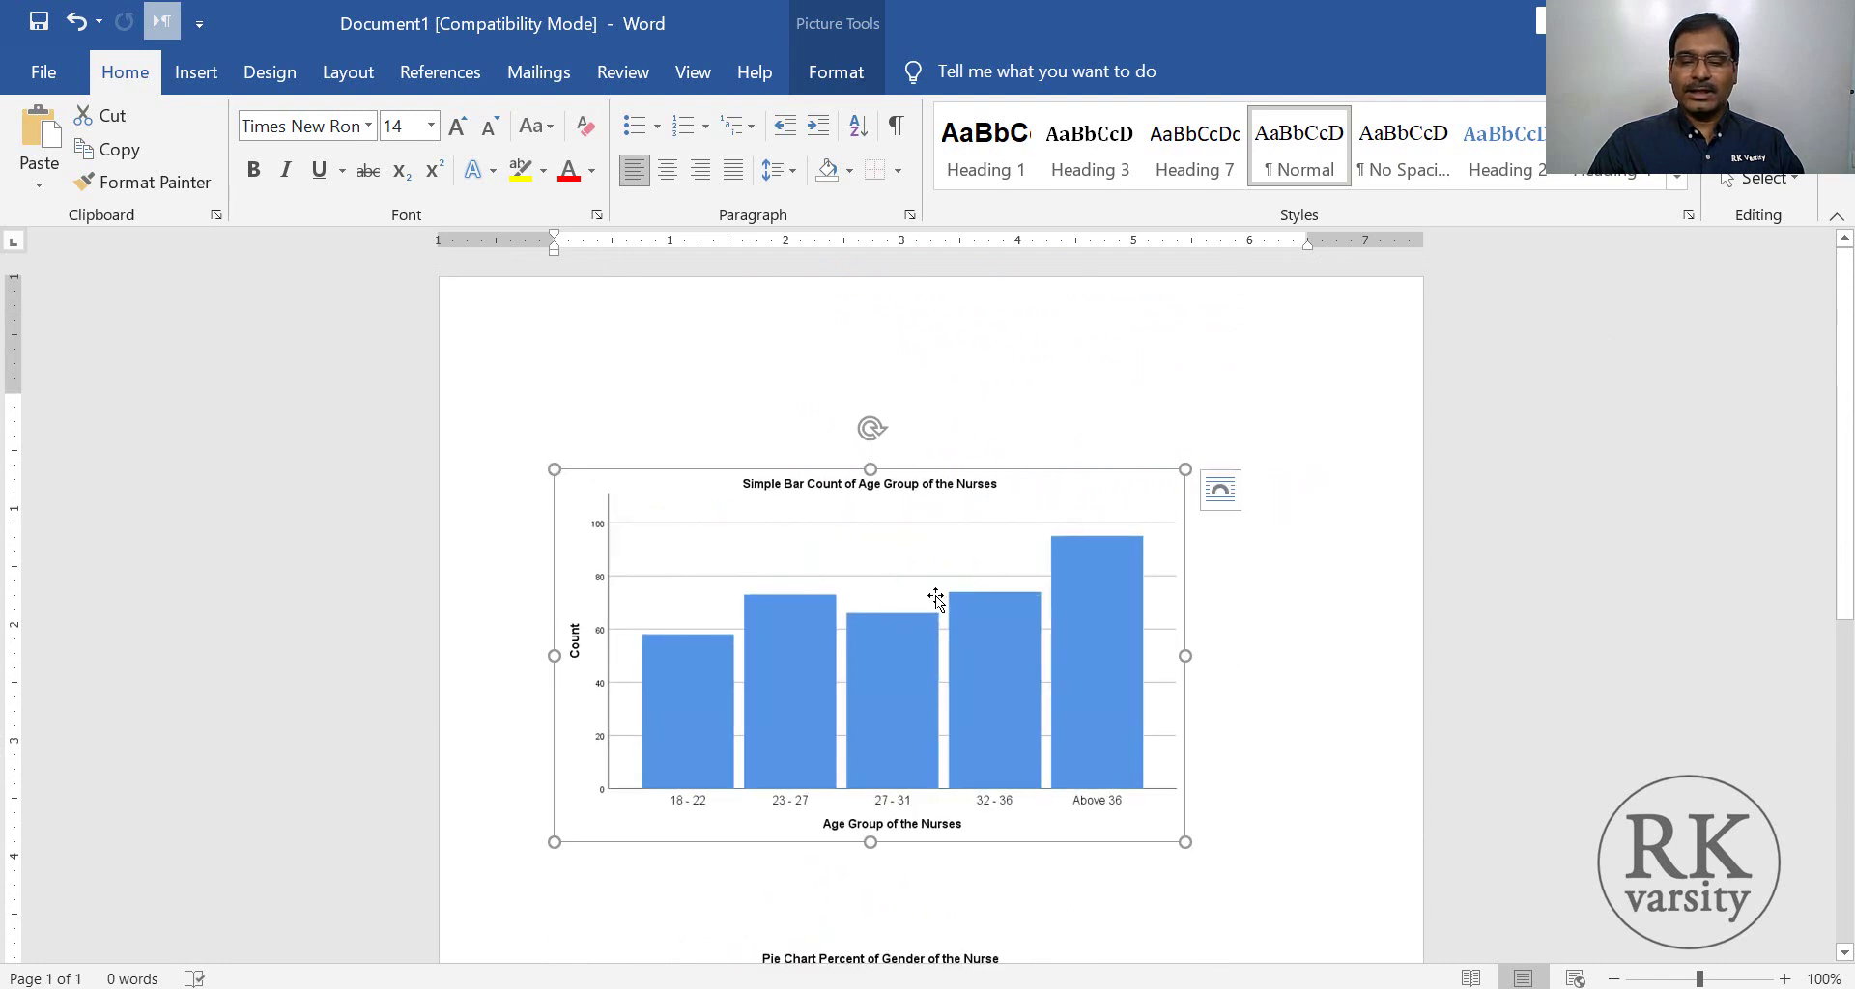
left_click(1241, 566)
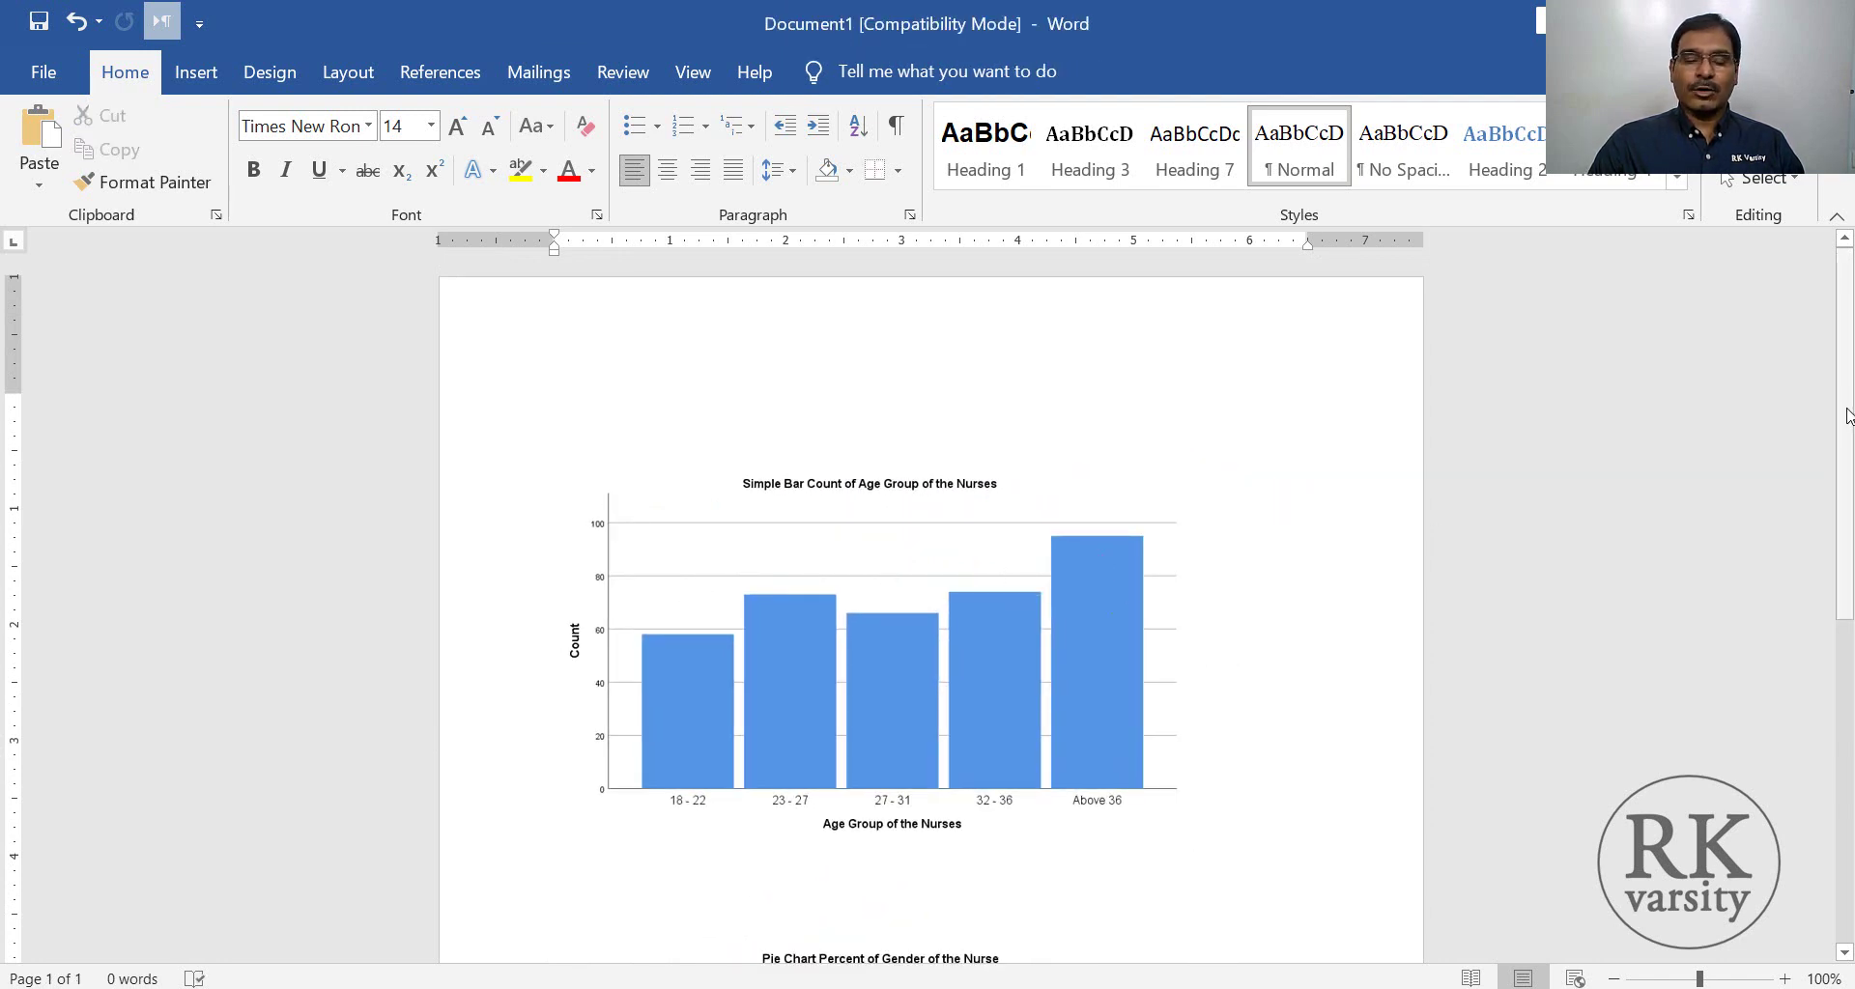
scroll(1847, 415, "down", 10)
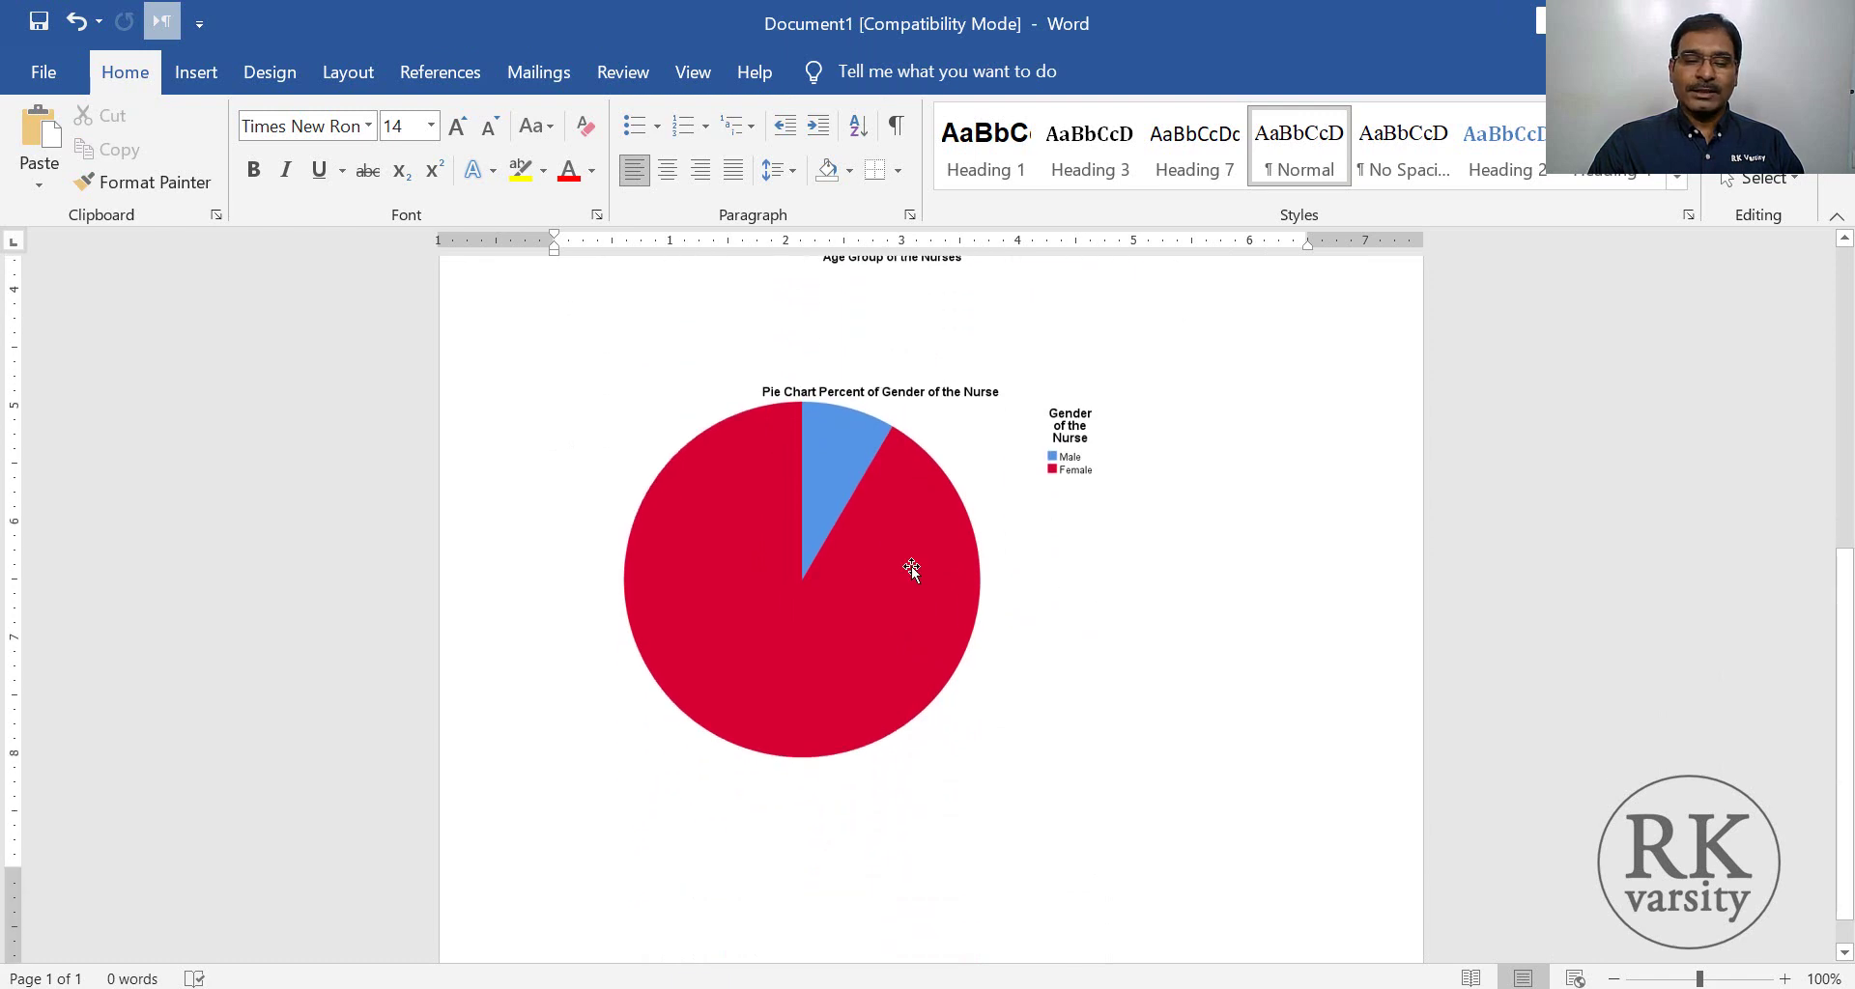
left_click(912, 568)
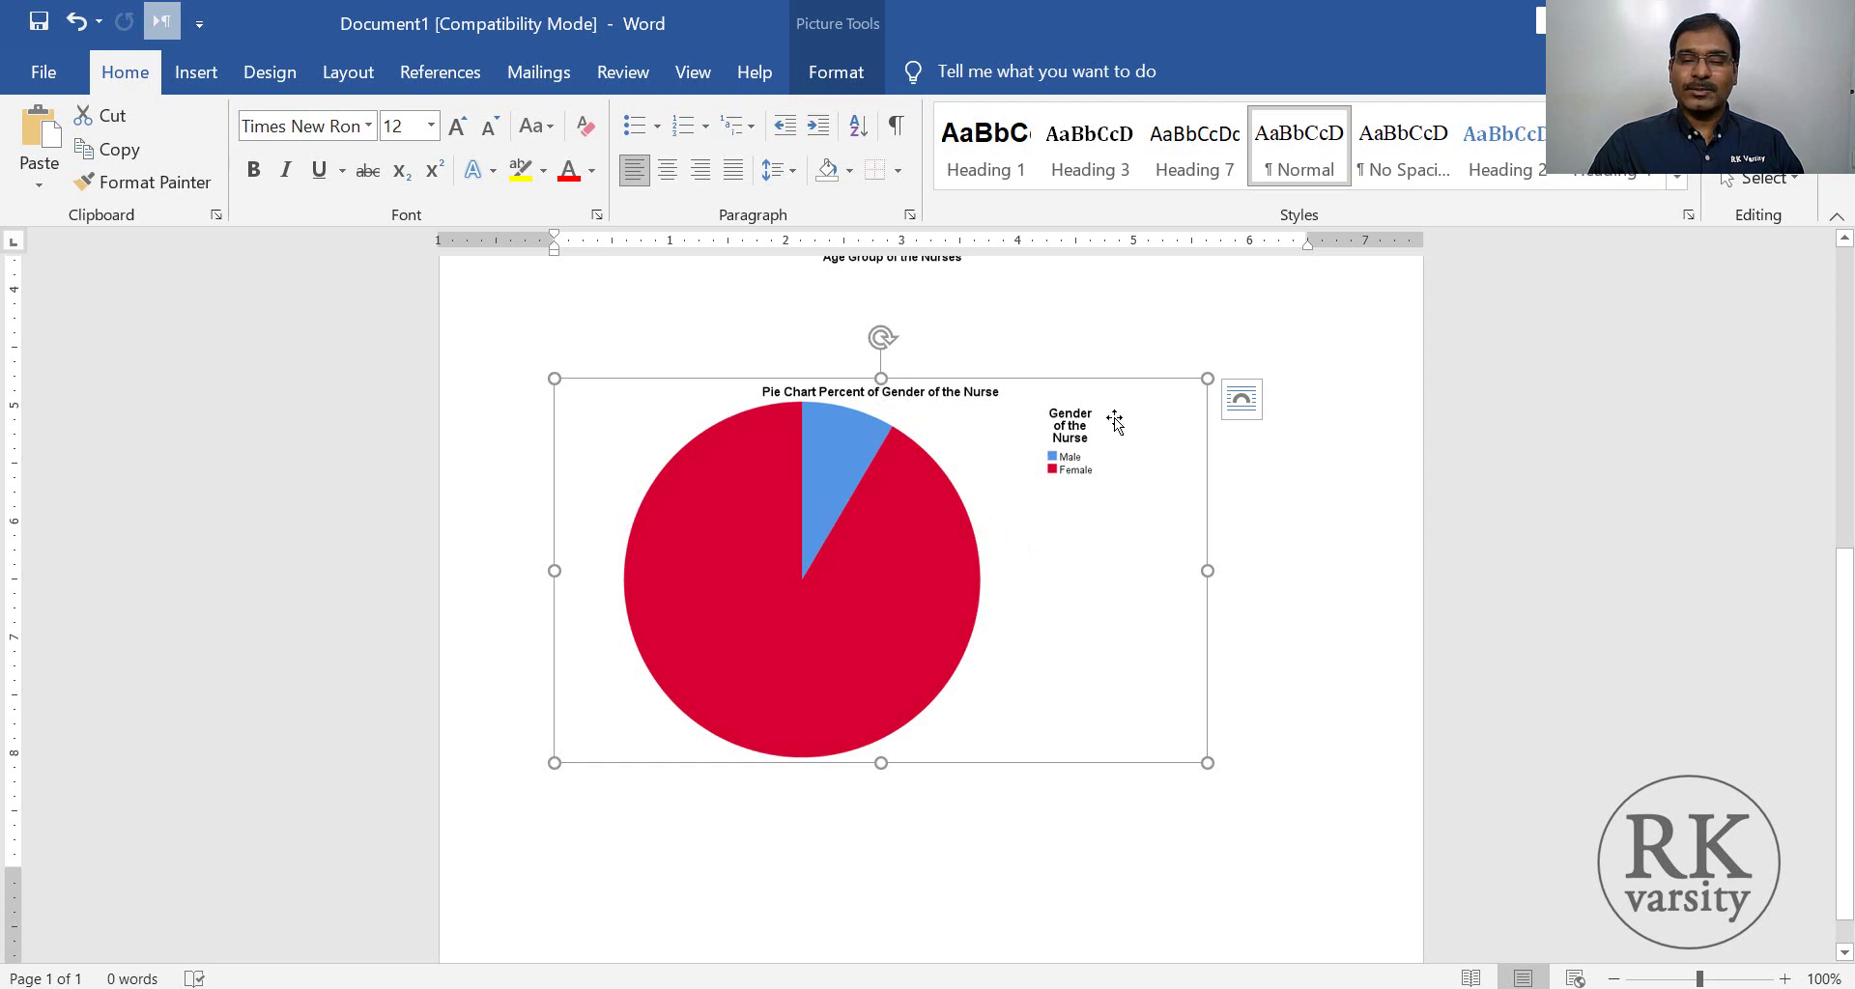
scroll(1834, 600, "up", 10)
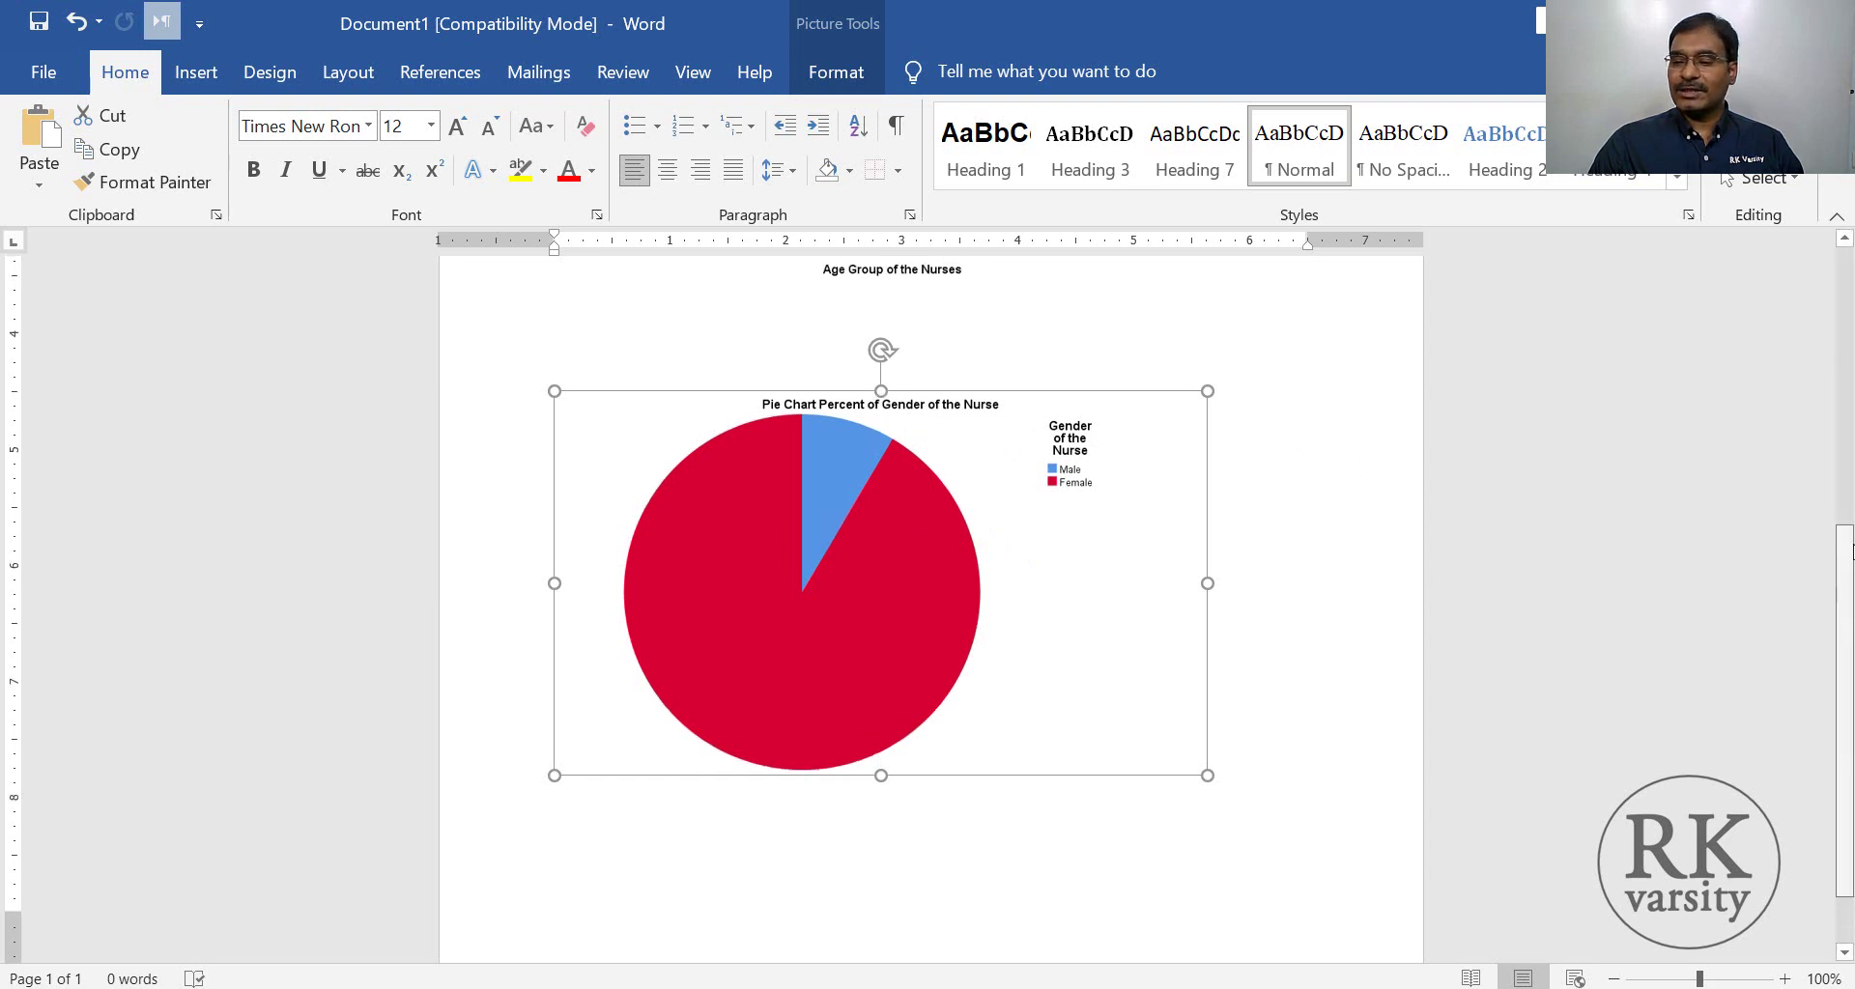
left_click(821, 419)
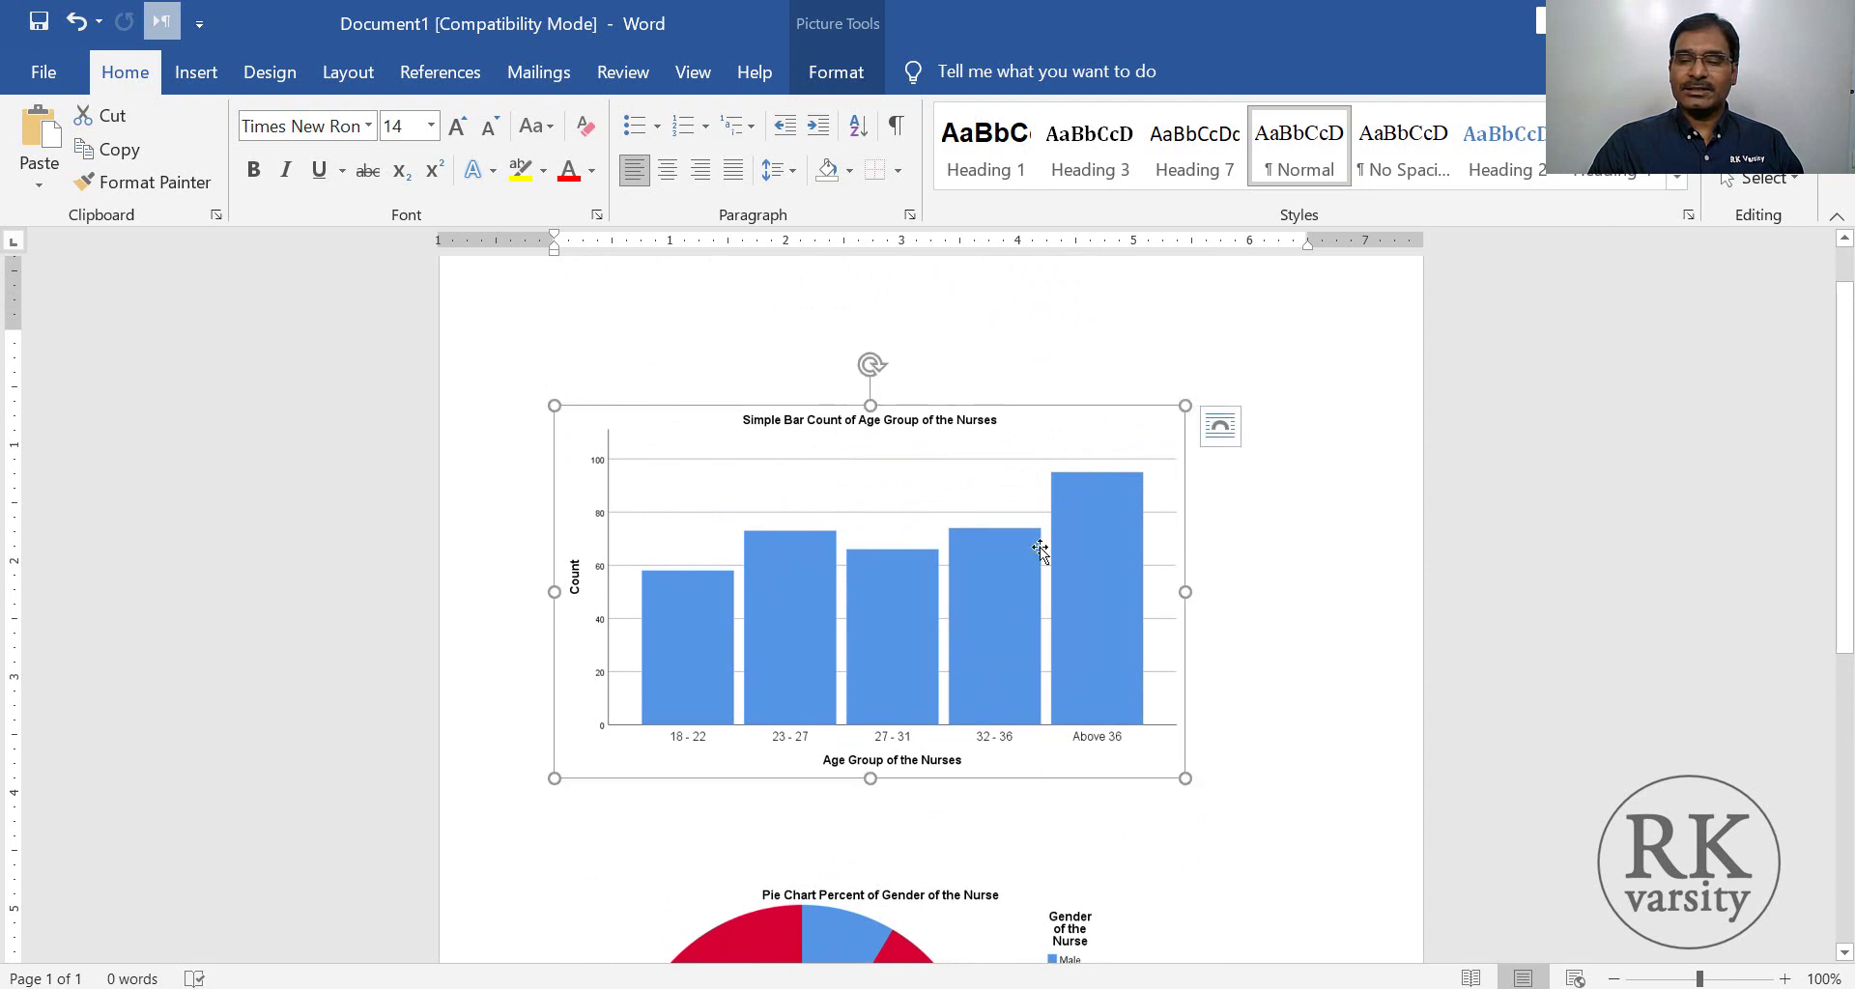
left_click_drag(1845, 394, 1851, 471)
scroll(1057, 489, "down", 2)
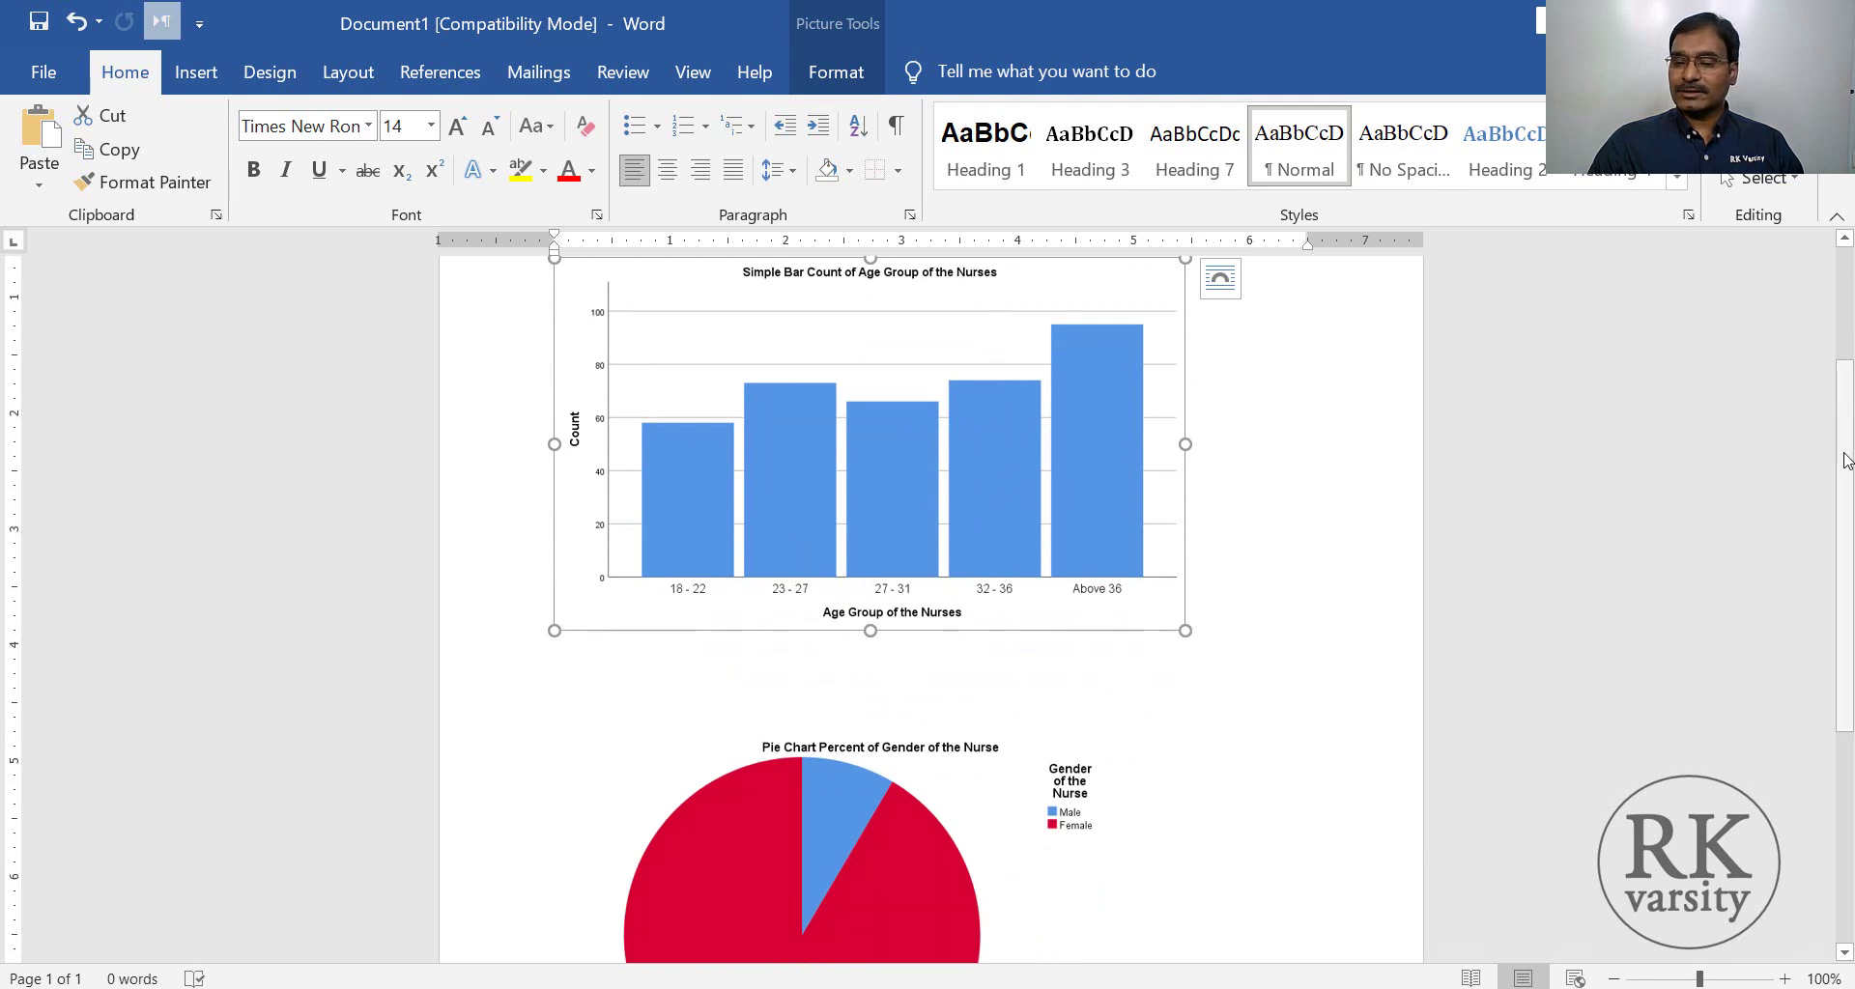
left_click_drag(1844, 418, 1844, 609)
left_click(829, 634)
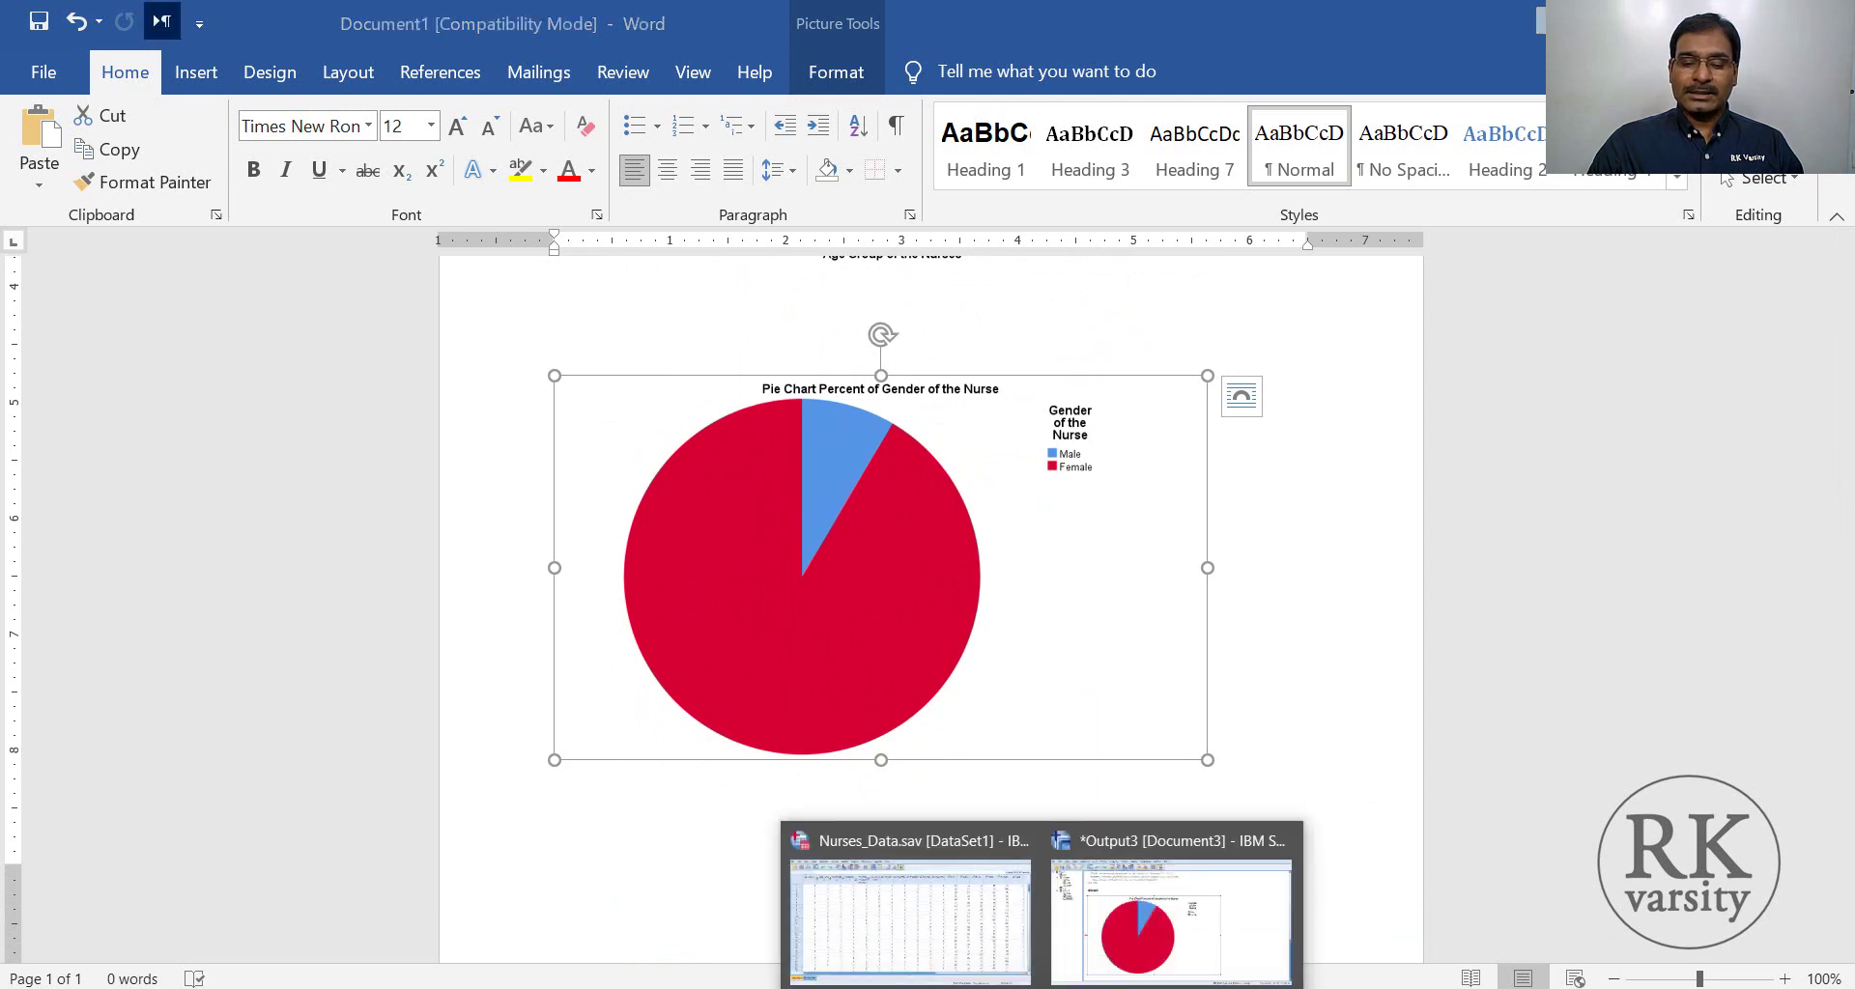
- Switch back to the SPSS Output3 viewer, select the pie chart, and scroll through the output
left_click(1096, 955)
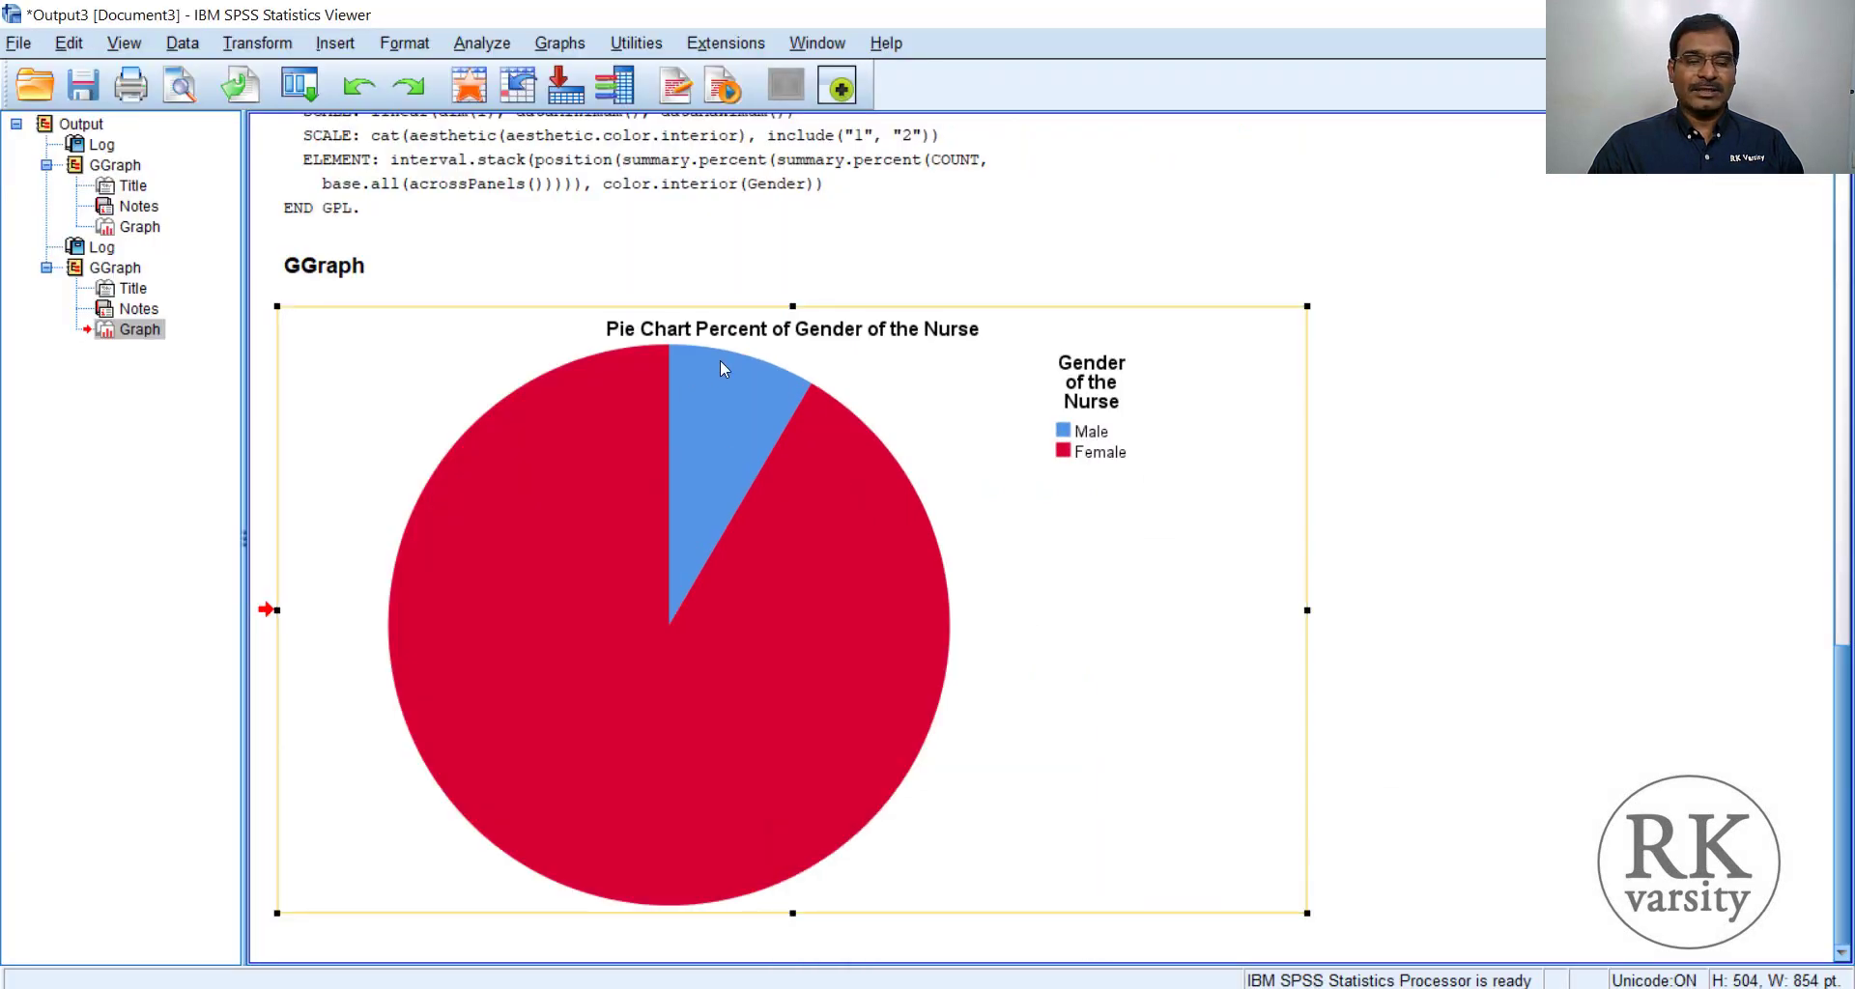
left_click(754, 335)
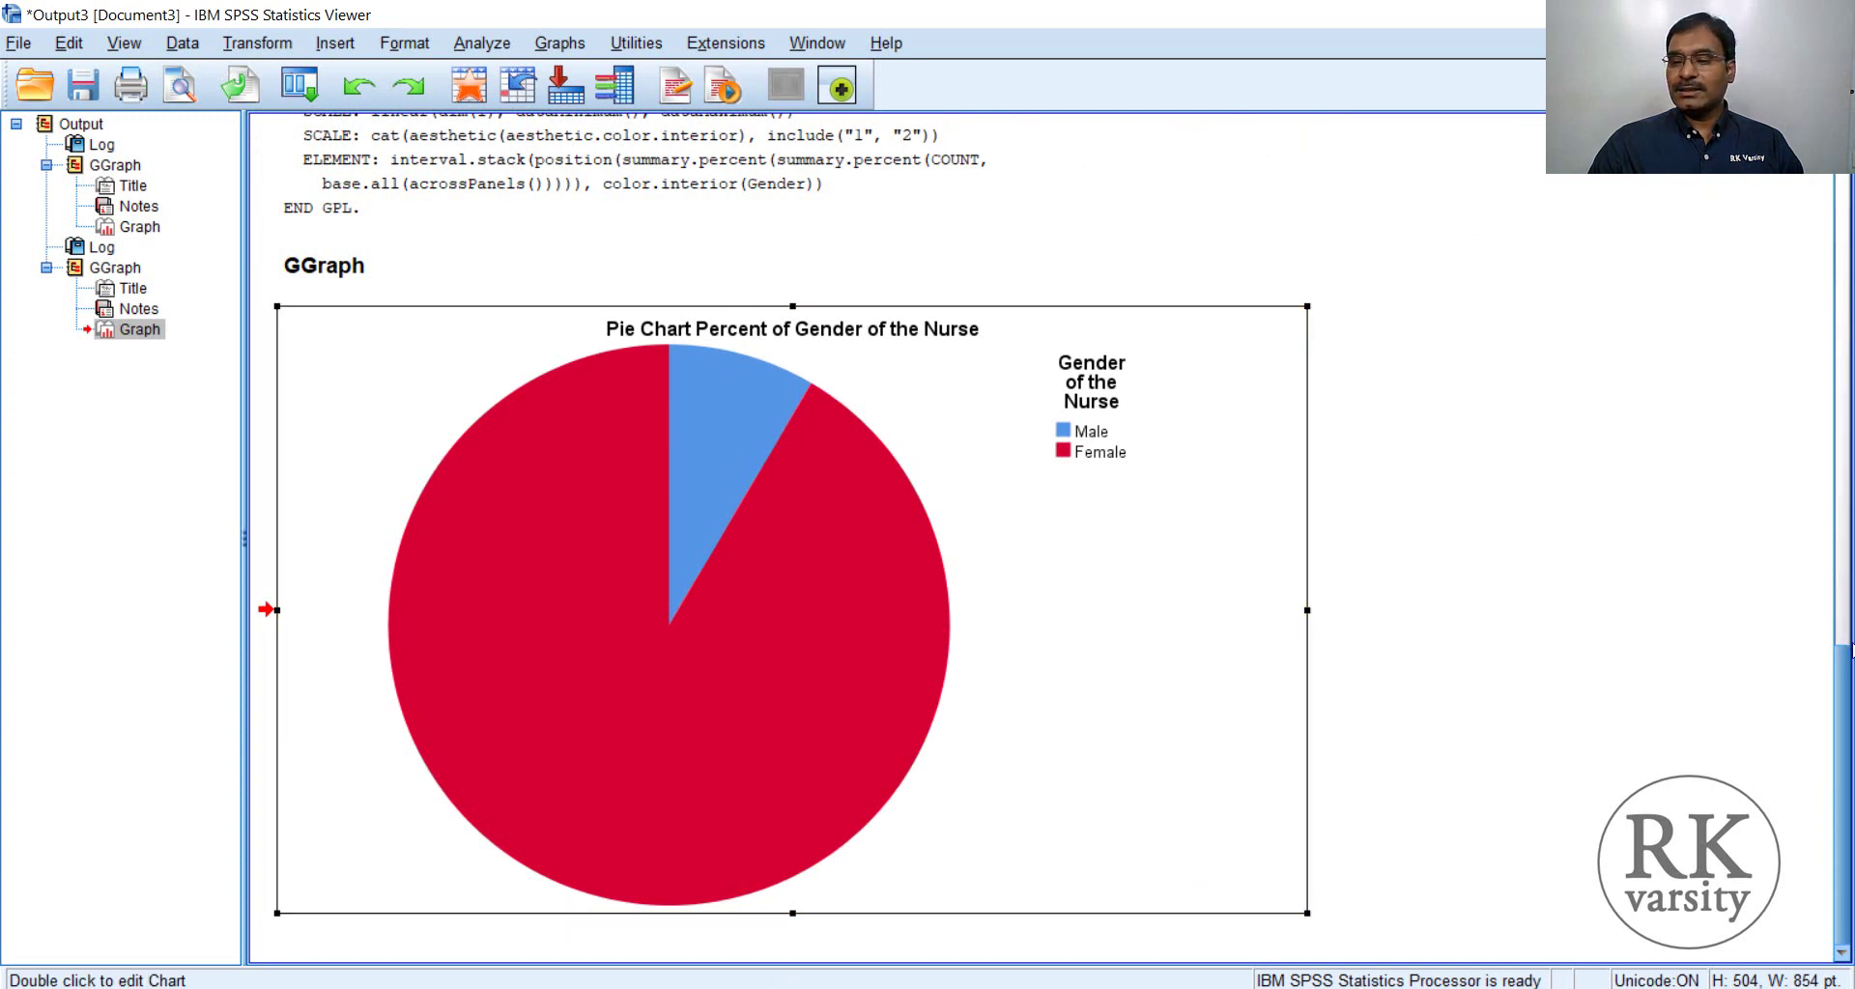
left_click_drag(1842, 681, 1849, 325)
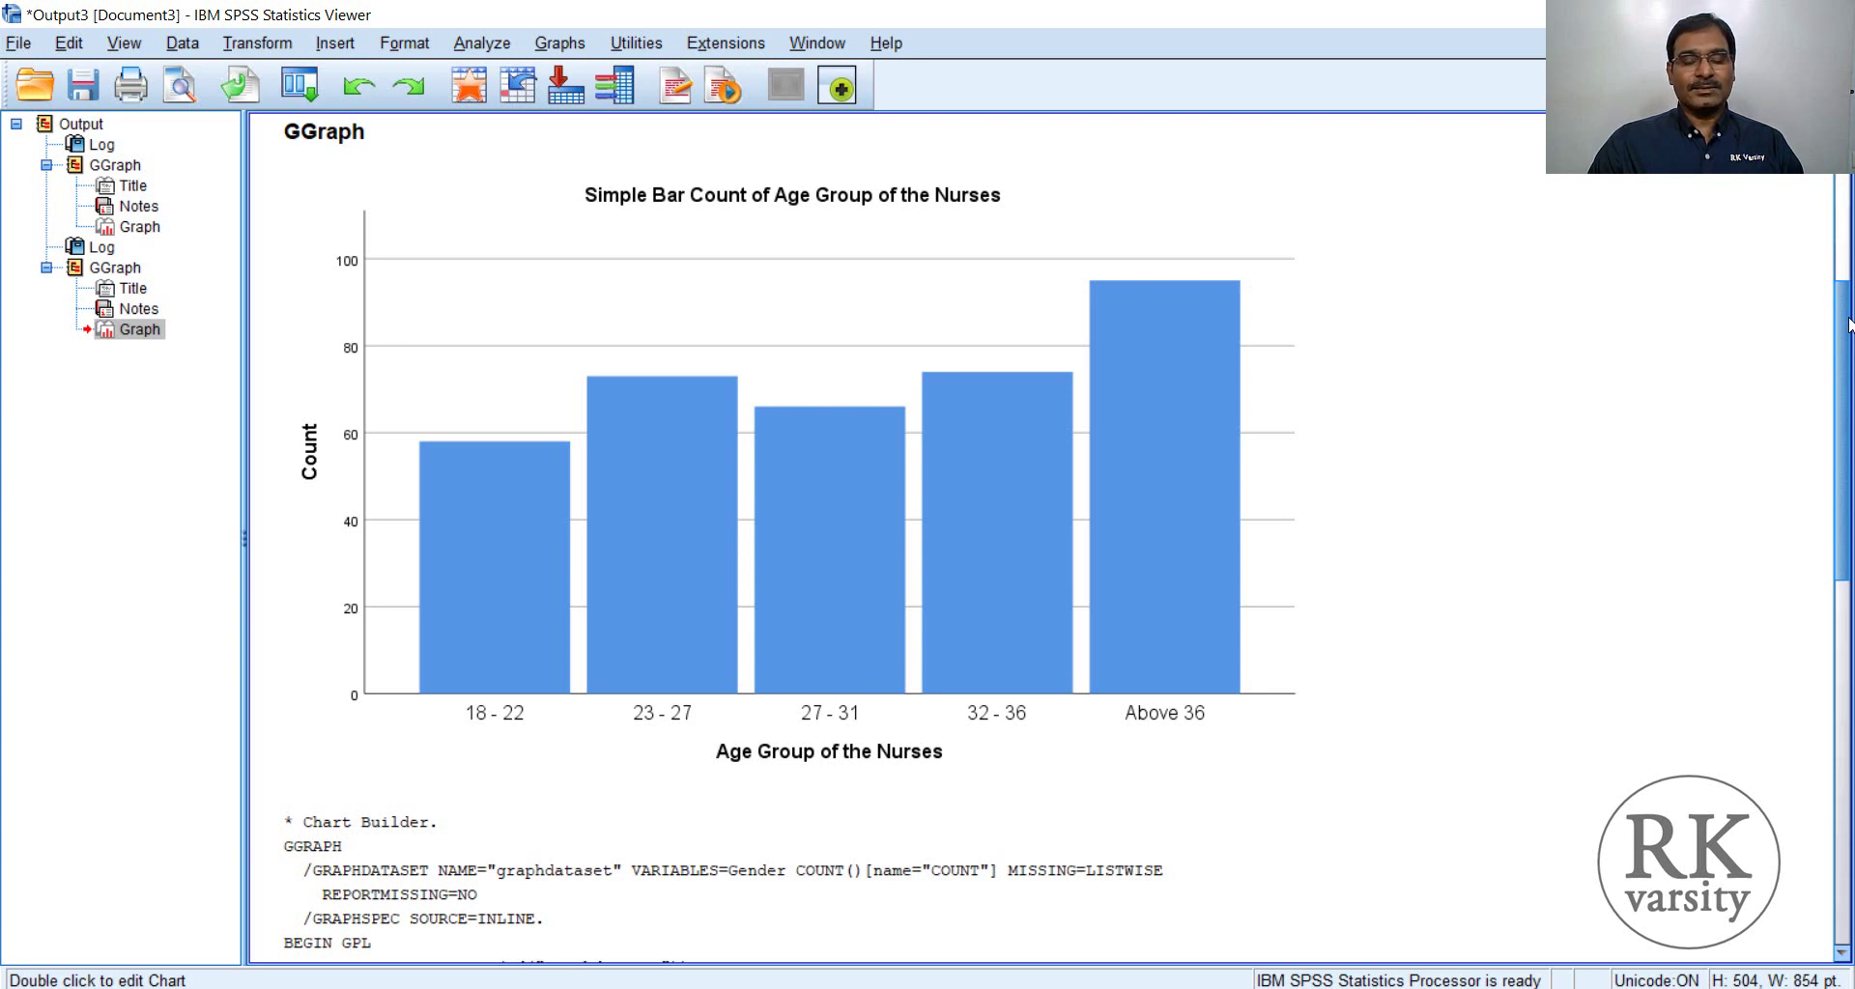
left_click_drag(1849, 325, 1783, 640)
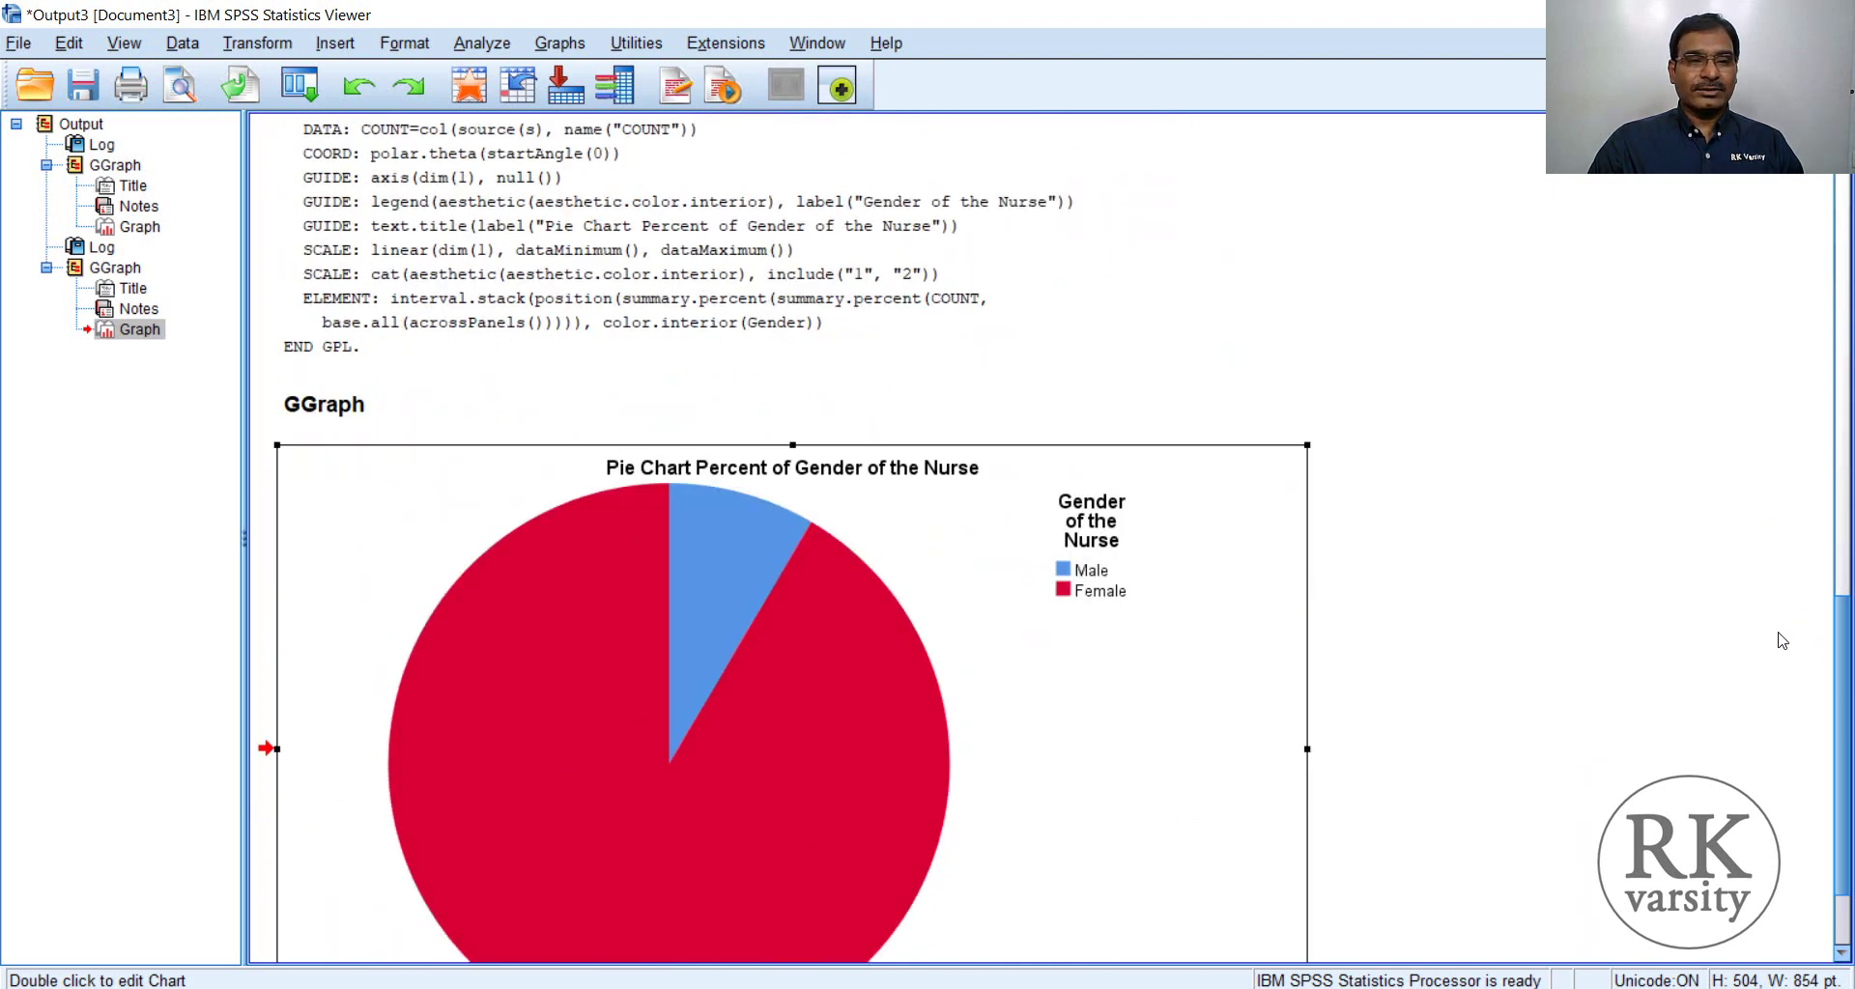